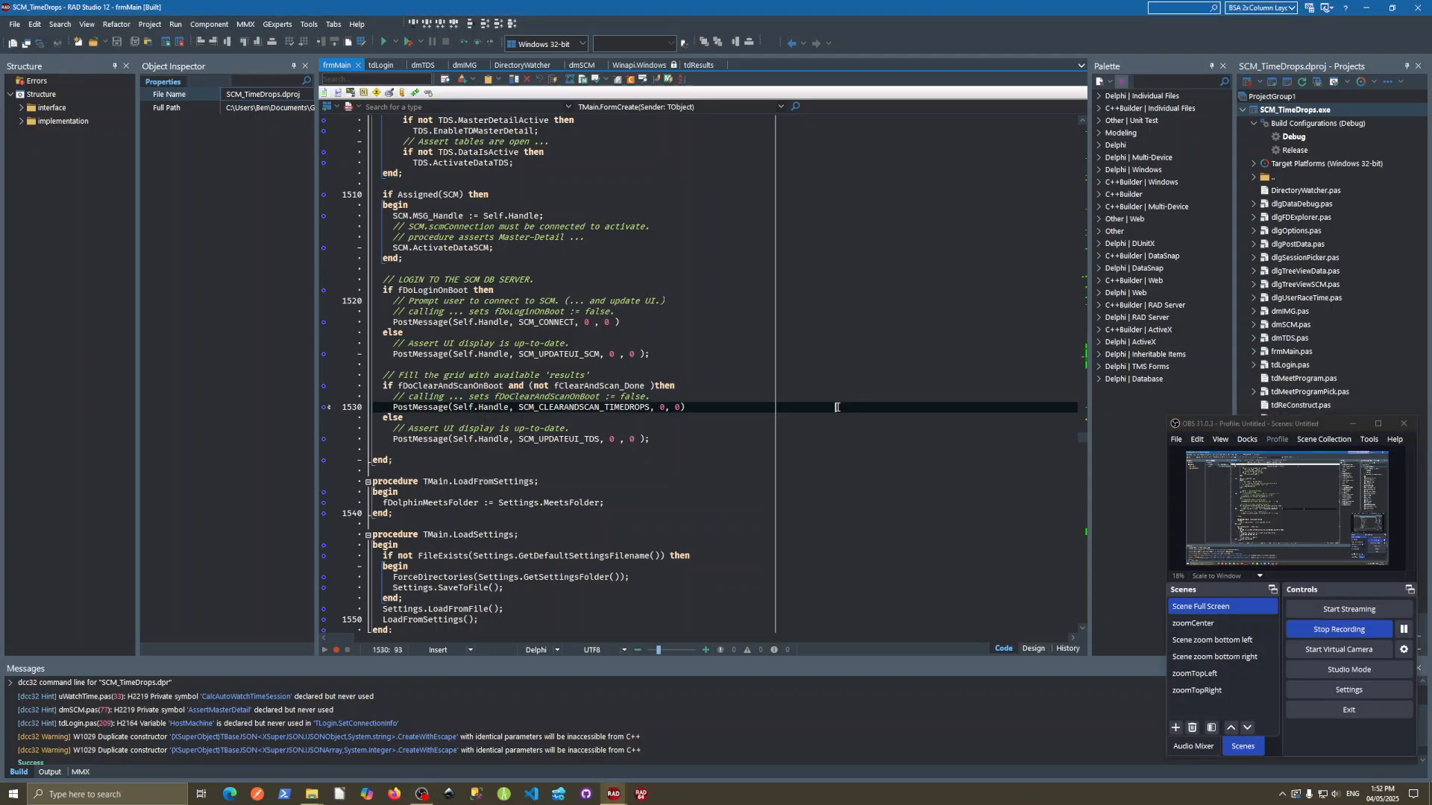
# - Run the SCM_TimeDrops project and connect it to the localhost\SQLEXPRESS server with OS authentication, testing a disconnect and reconnect
pyautogui.press('F9')
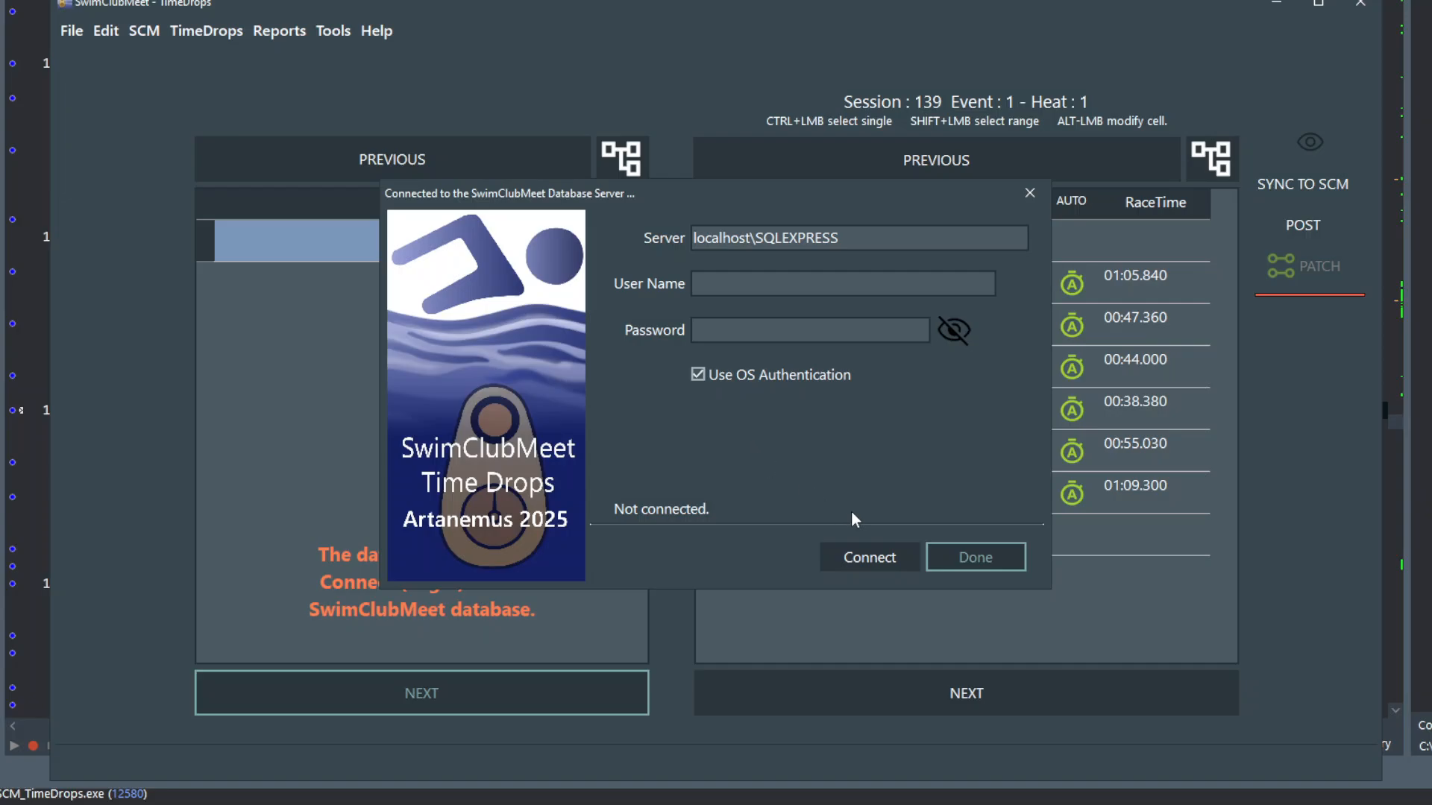
pyautogui.click(874, 557)
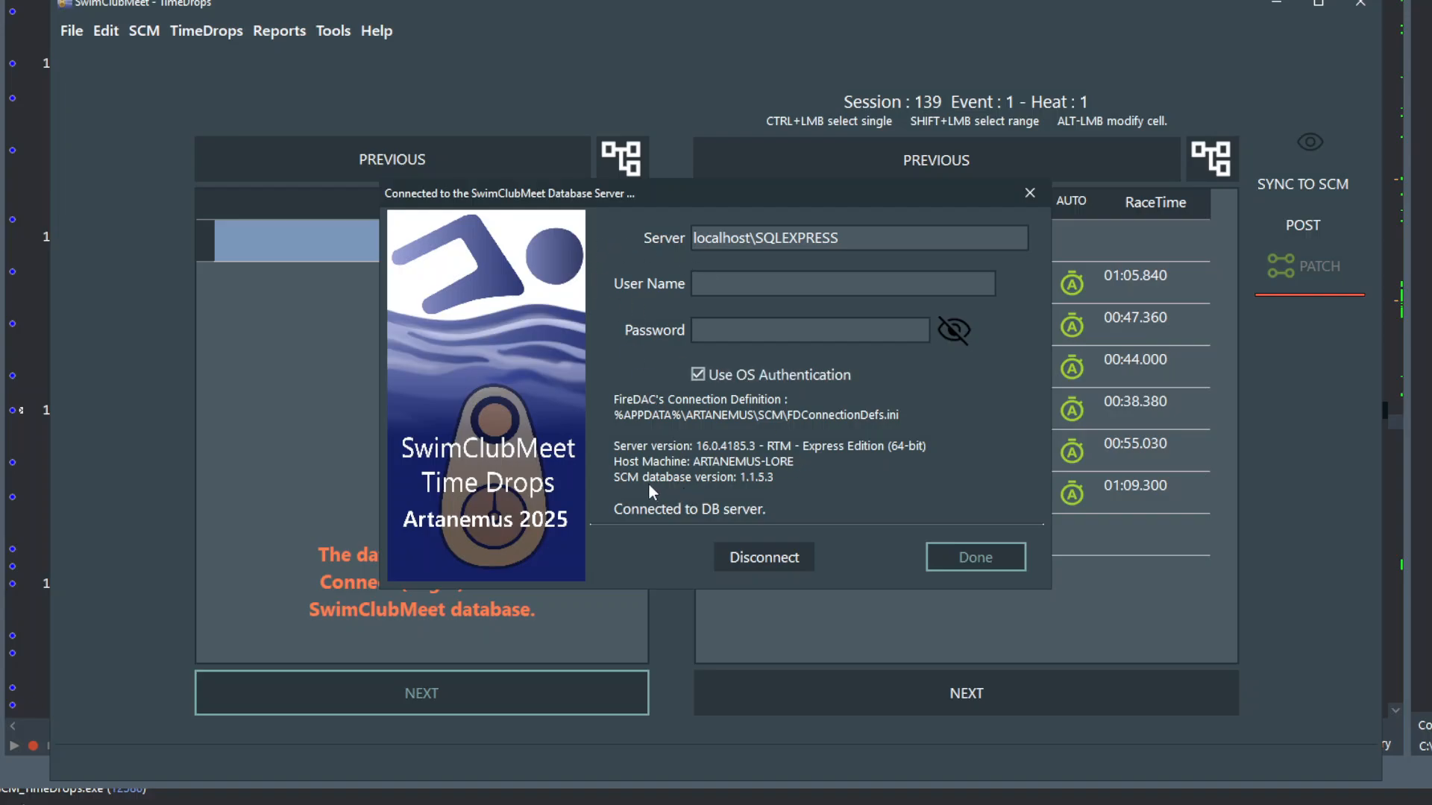
pyautogui.click(755, 556)
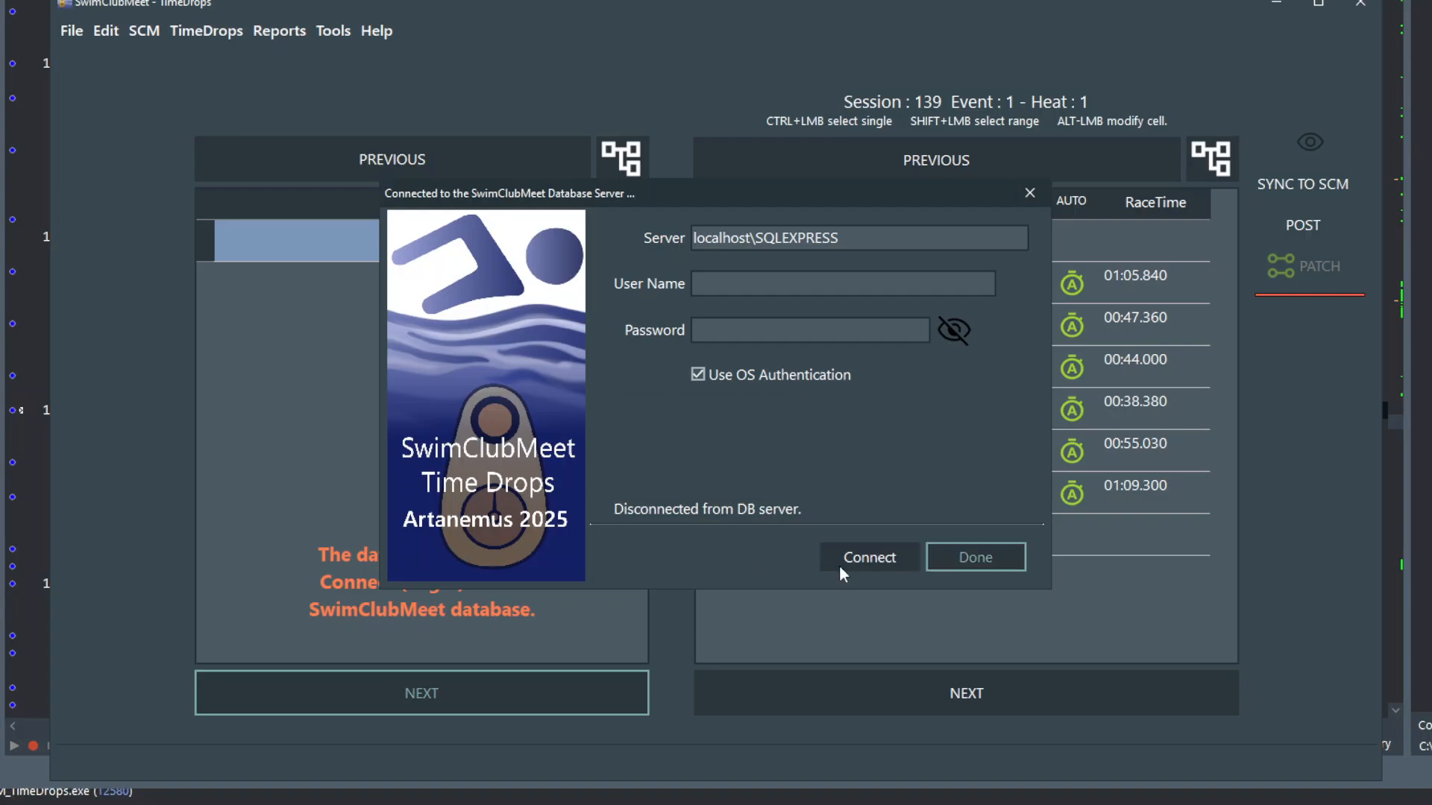
pyautogui.click(858, 562)
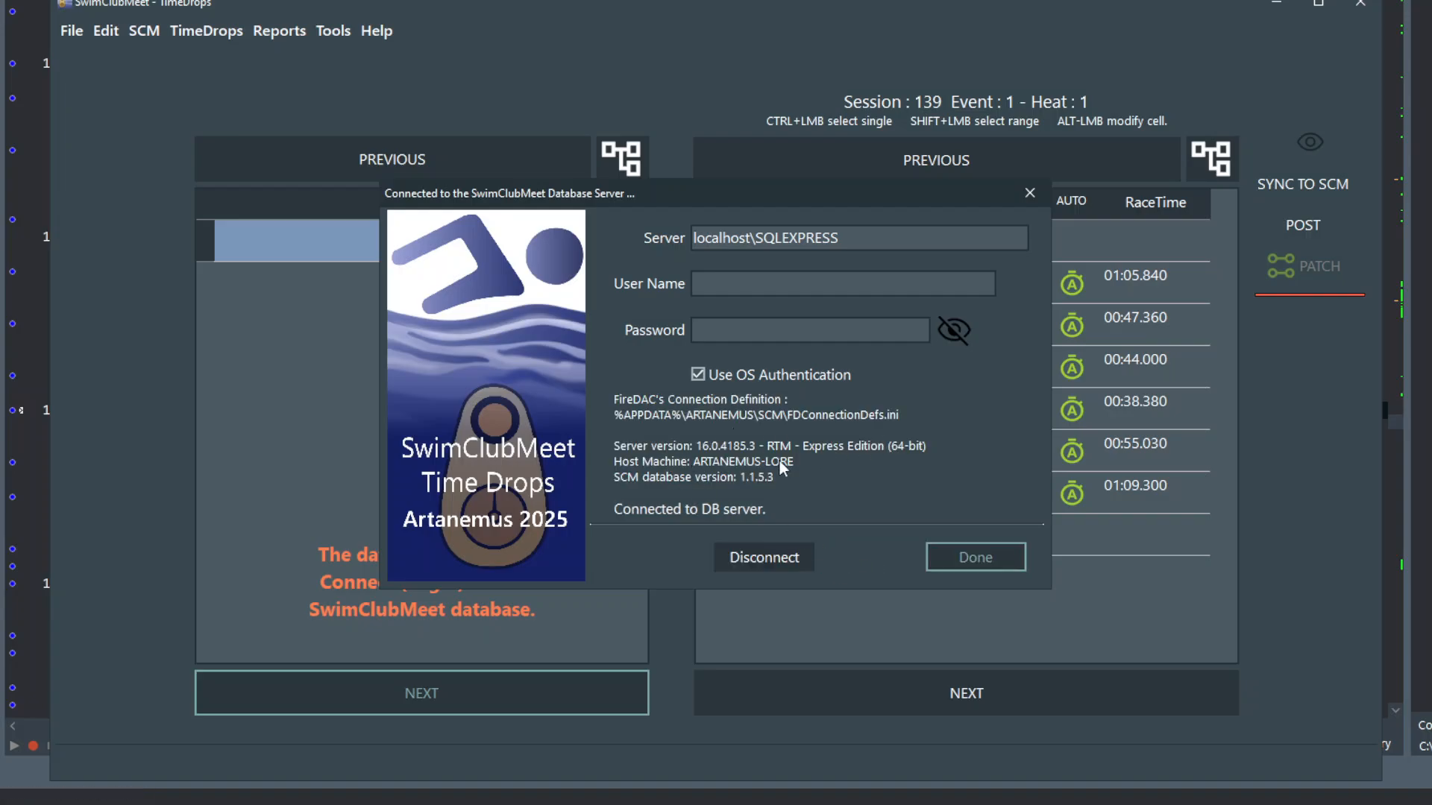
pyautogui.click(975, 557)
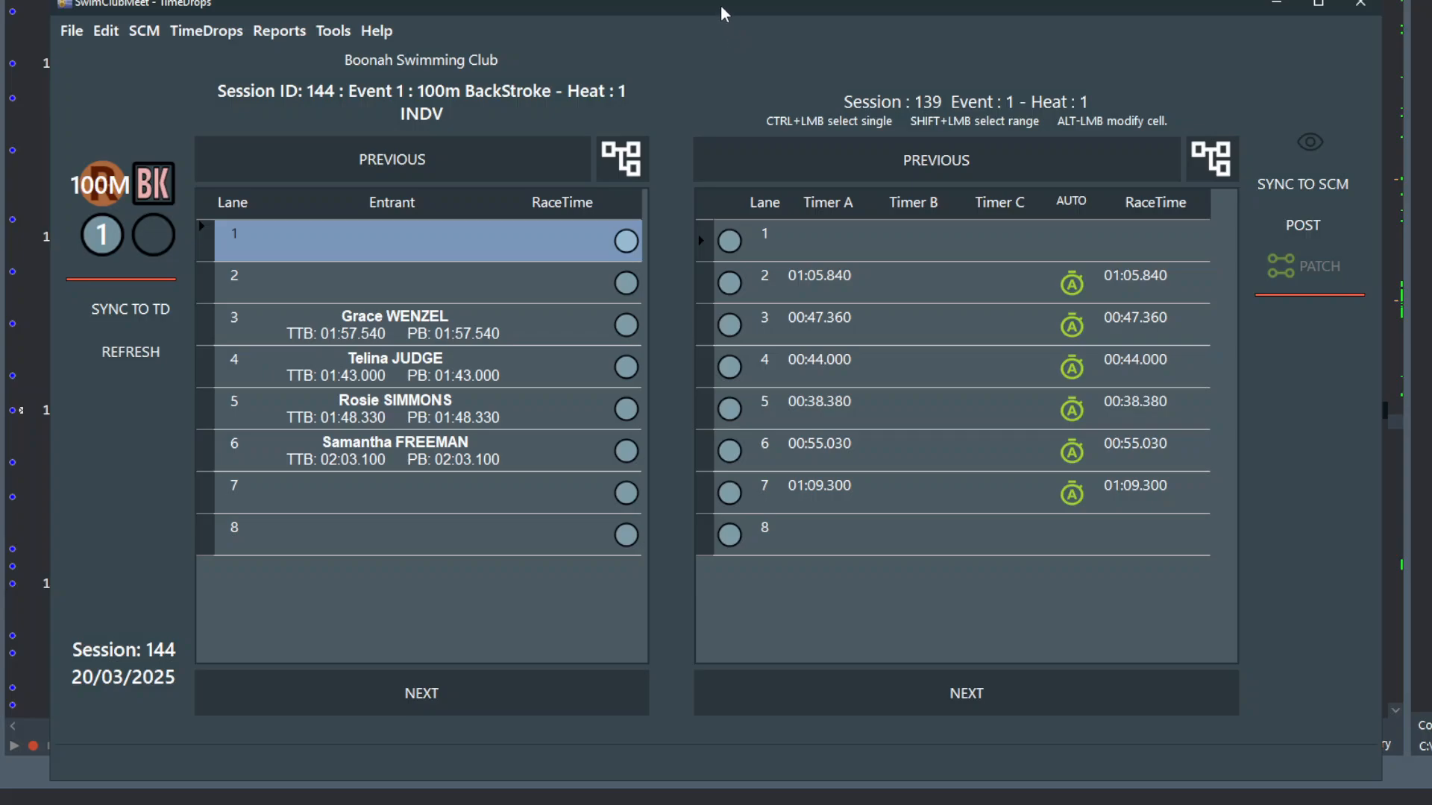
# - Launch the stand-alone FireDAC Explorer from SwimClubMeet - TimeDrops and place its window over the application
pyautogui.moveTo(721, 4)
pyautogui.mouseDown()
pyautogui.moveTo(729, 45)
pyautogui.moveTo(715, 36)
pyautogui.moveTo(727, 24)
pyautogui.mouseUp()
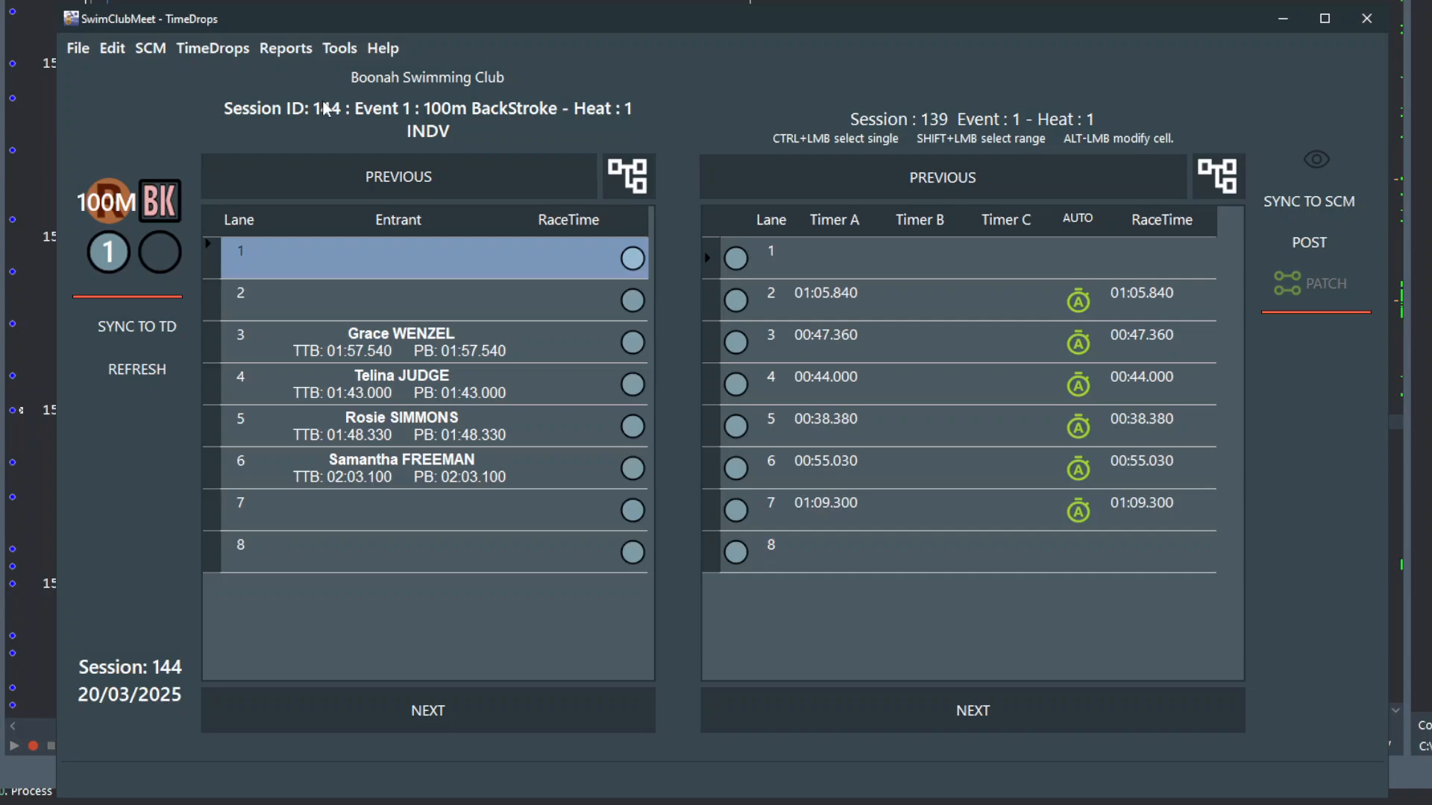
pyautogui.click(340, 47)
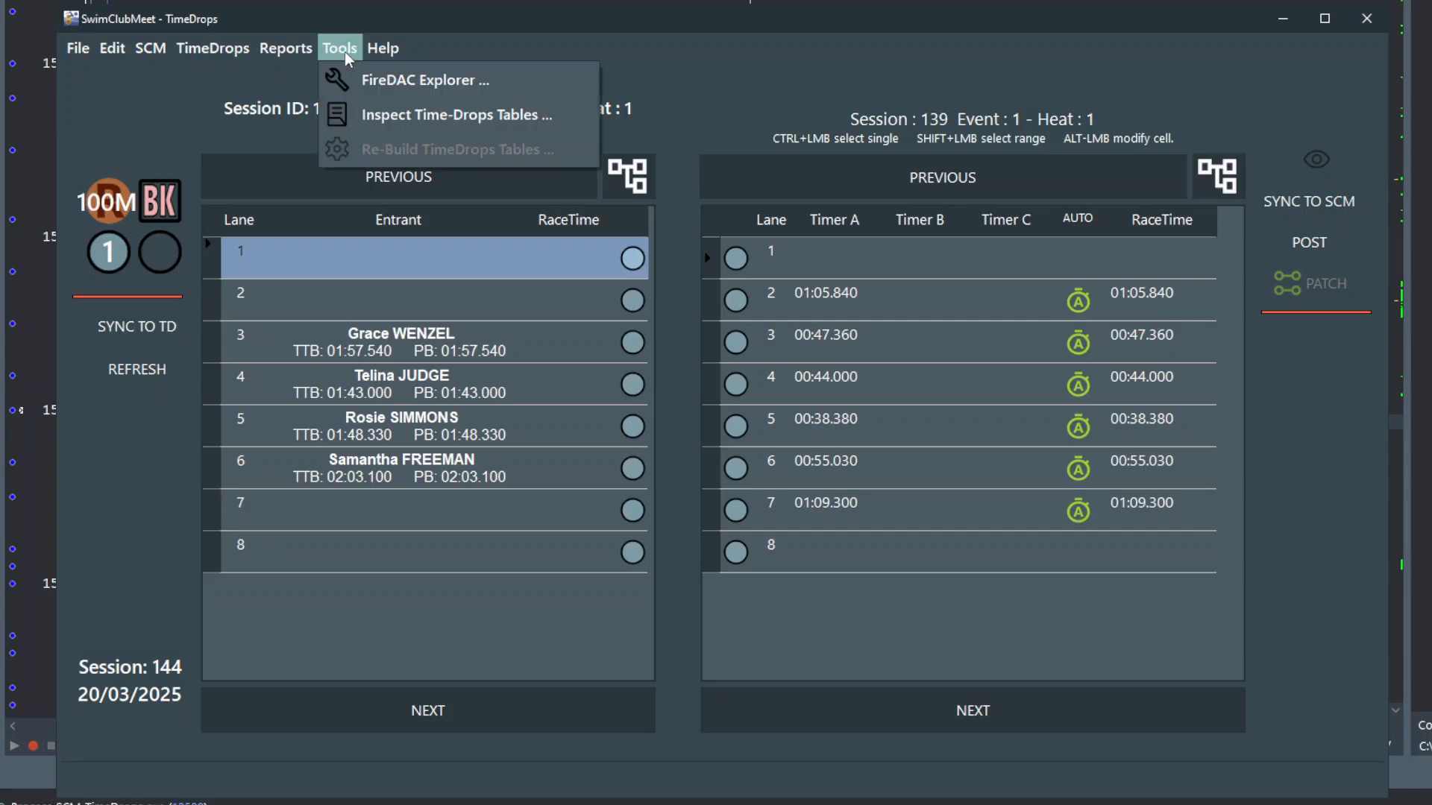
pyautogui.click(400, 84)
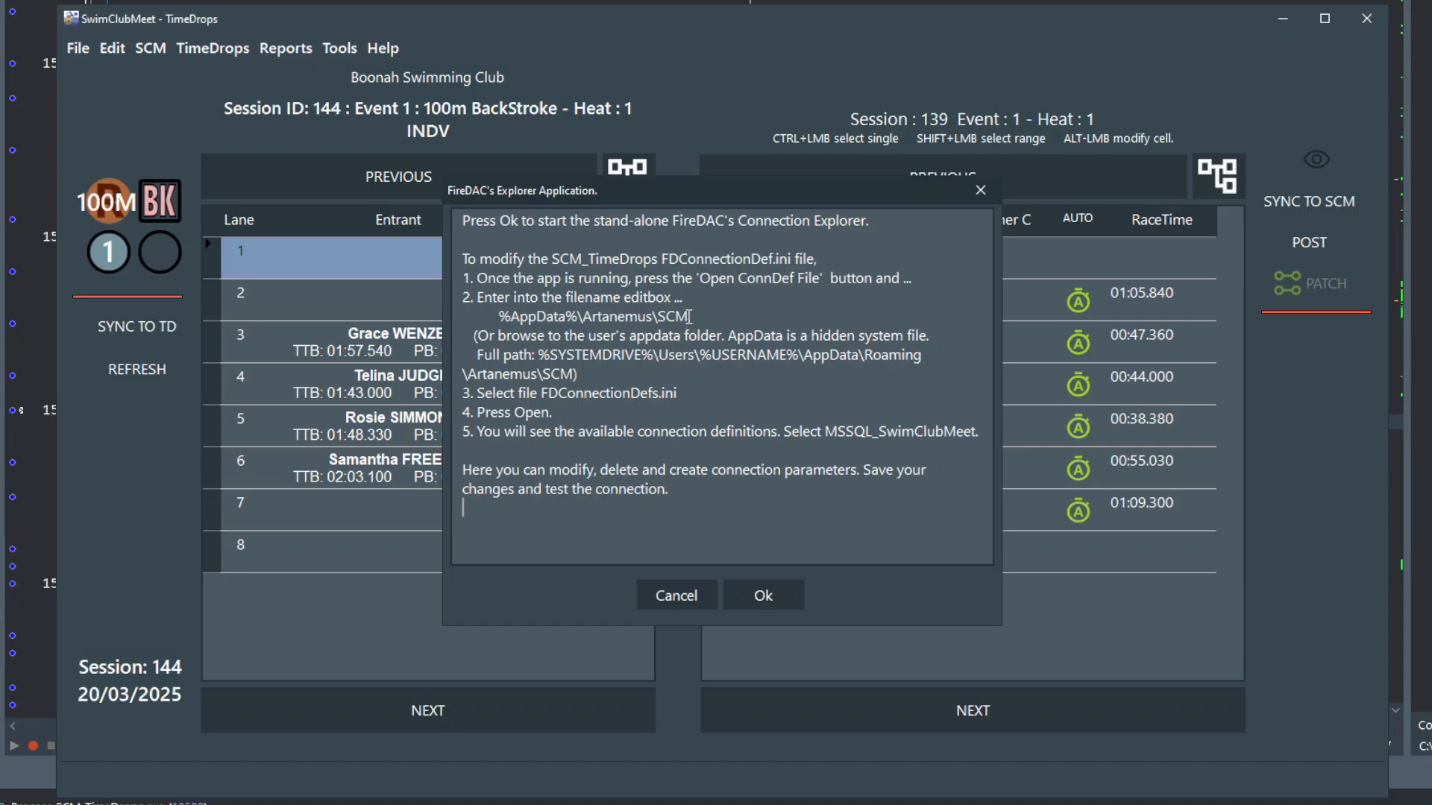
pyautogui.moveTo(688, 316); pyautogui.dragTo(495, 316)
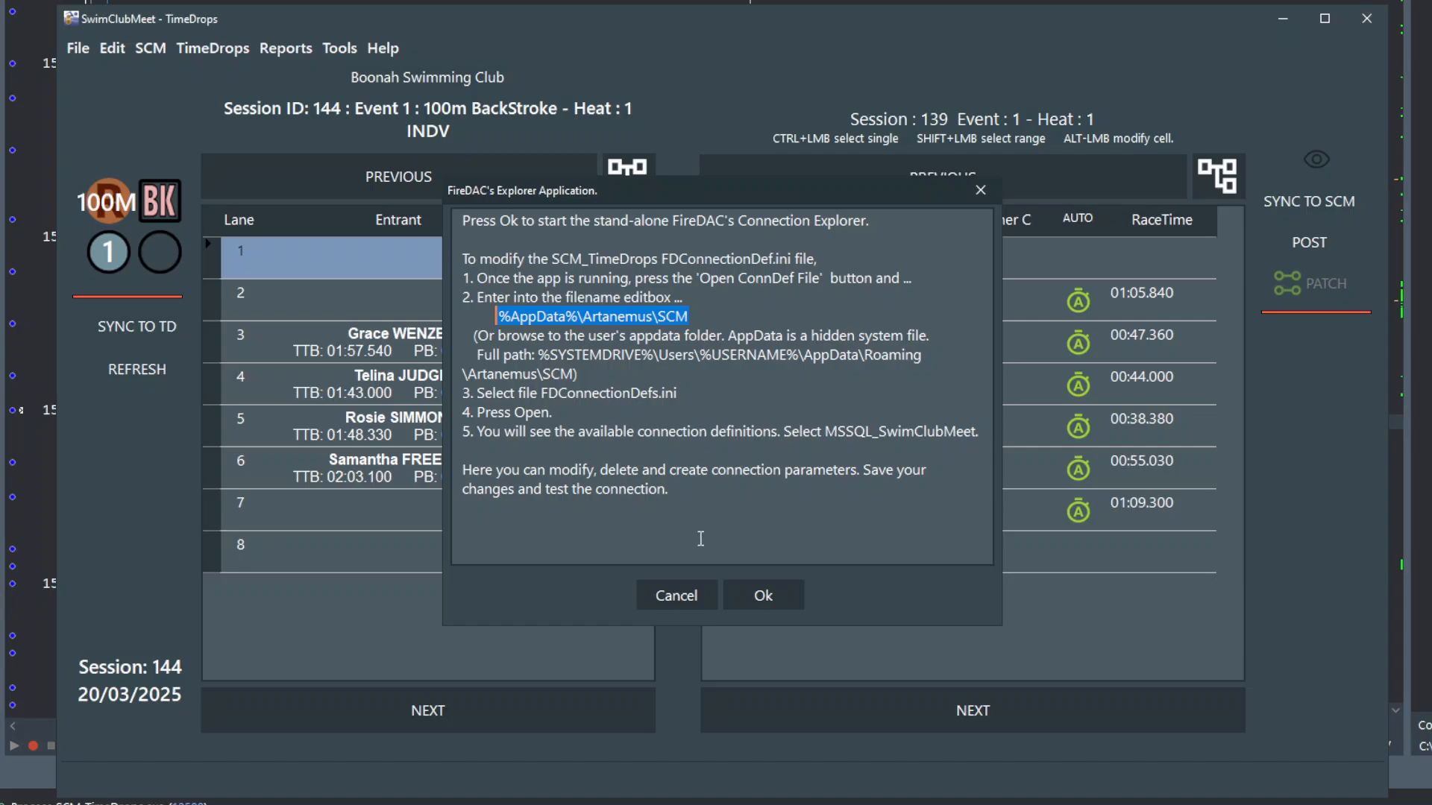
pyautogui.click(763, 595)
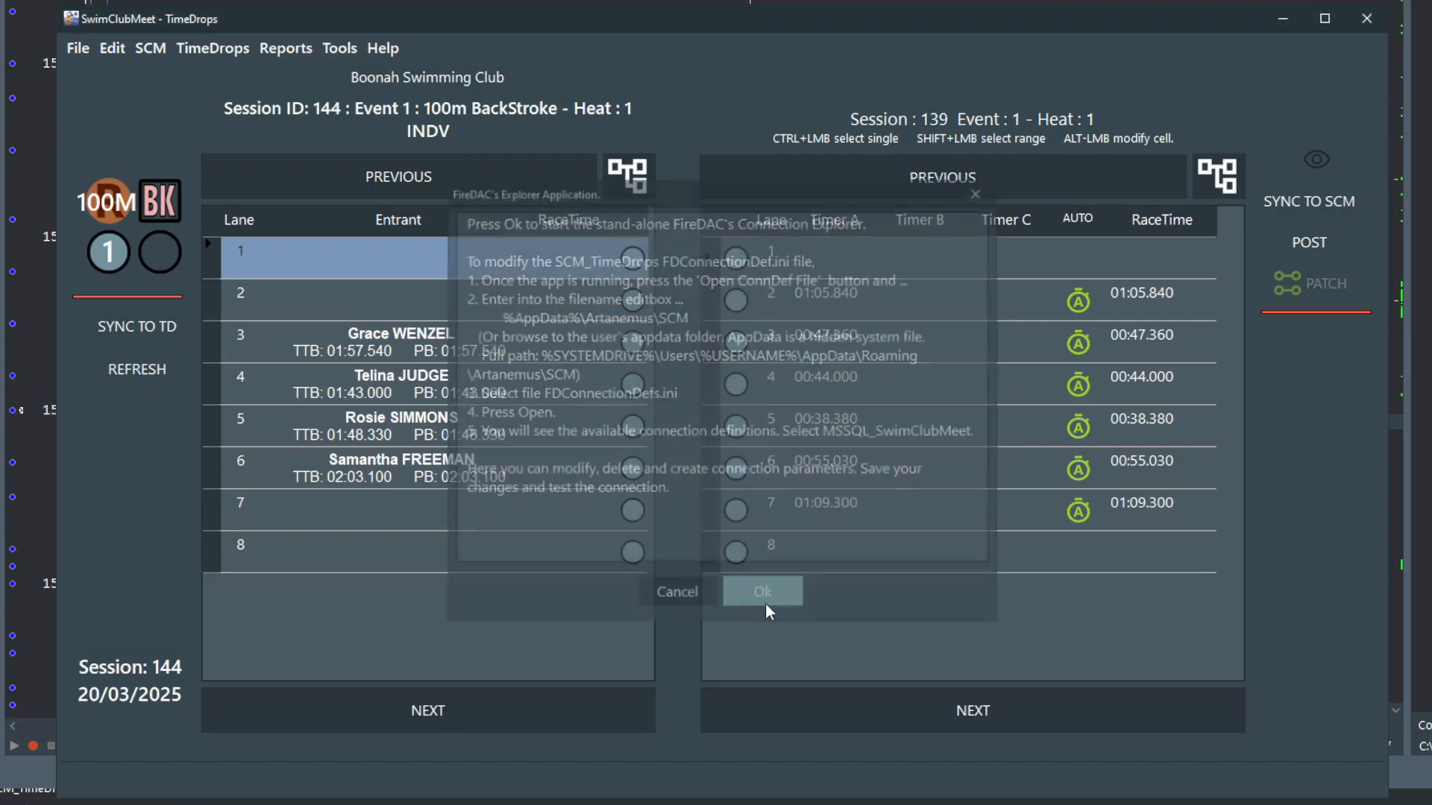
pyautogui.moveTo(290, 9); pyautogui.dragTo(789, 91)
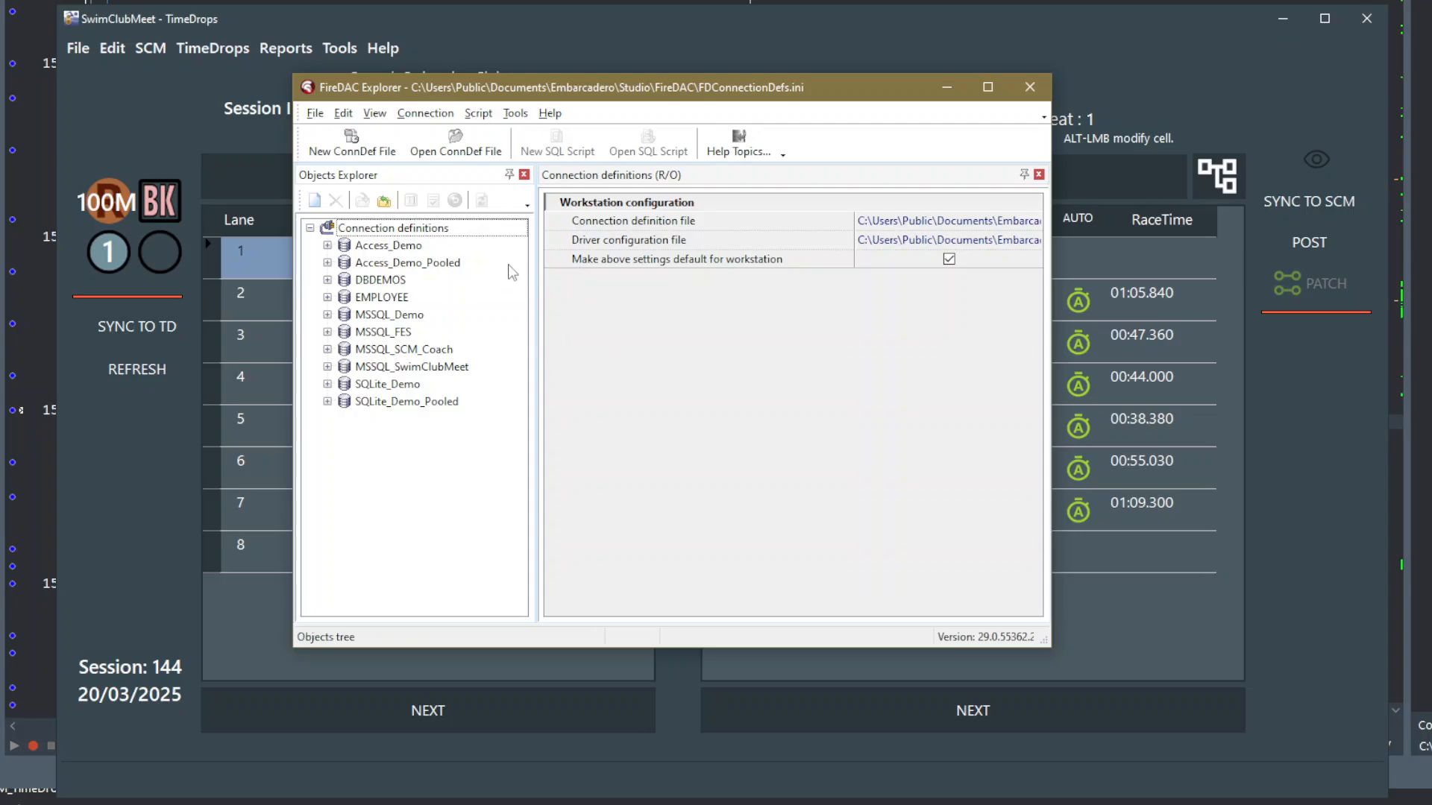
# - Open the connection definition file FDConnectionDefs.ini from the AppData\Roaming\Artanemus\SCM folder
pyautogui.click(457, 149)
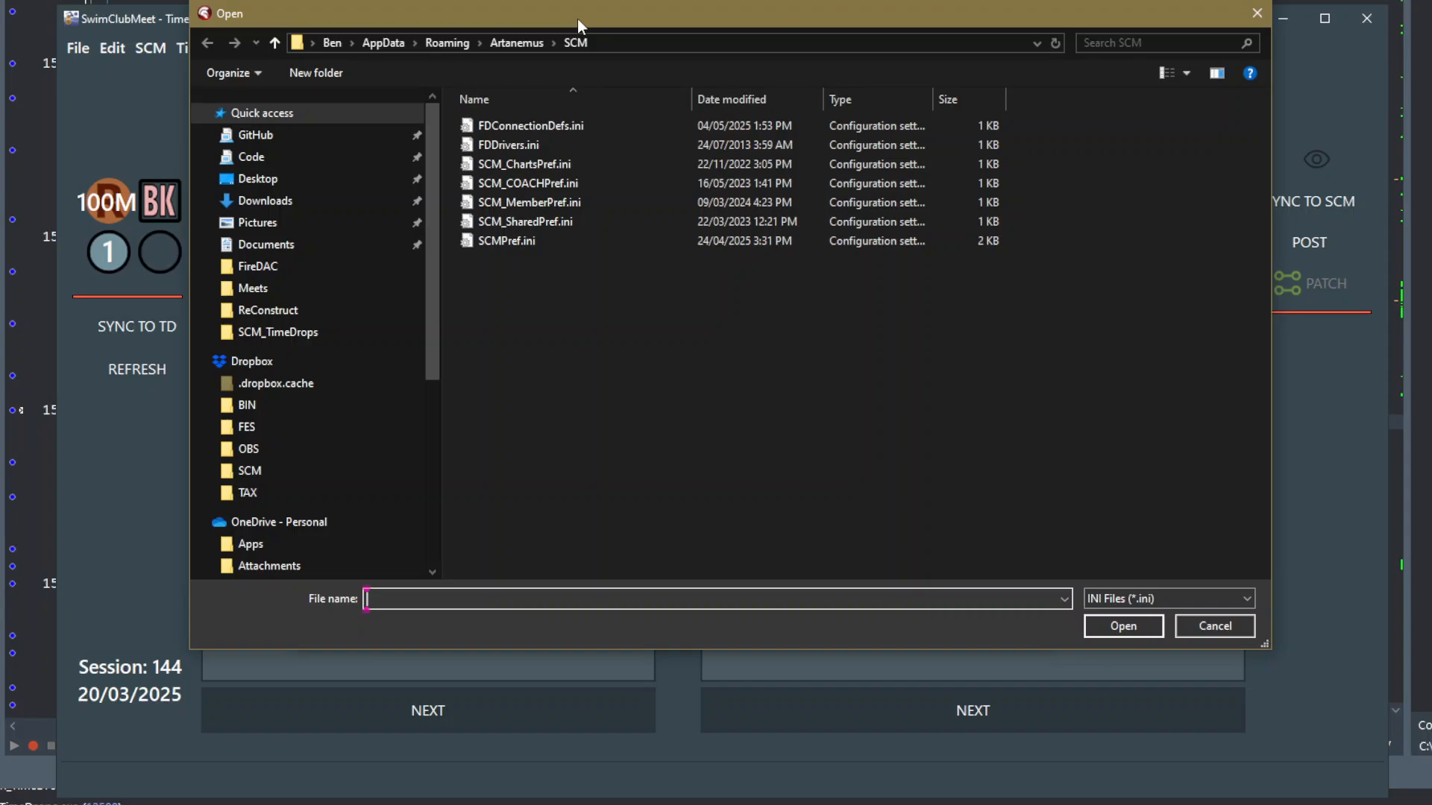
pyautogui.click(555, 125)
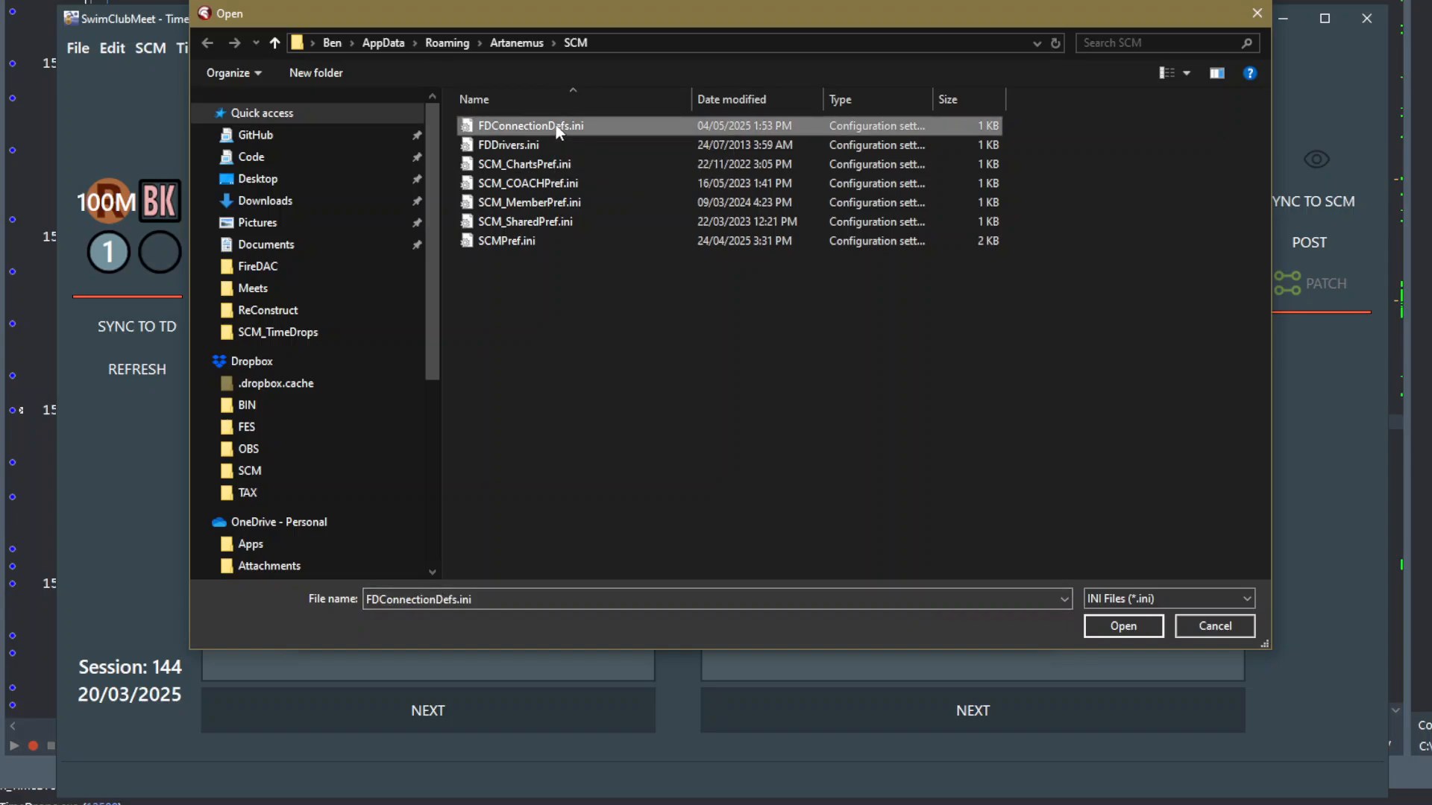
pyautogui.click(1121, 626)
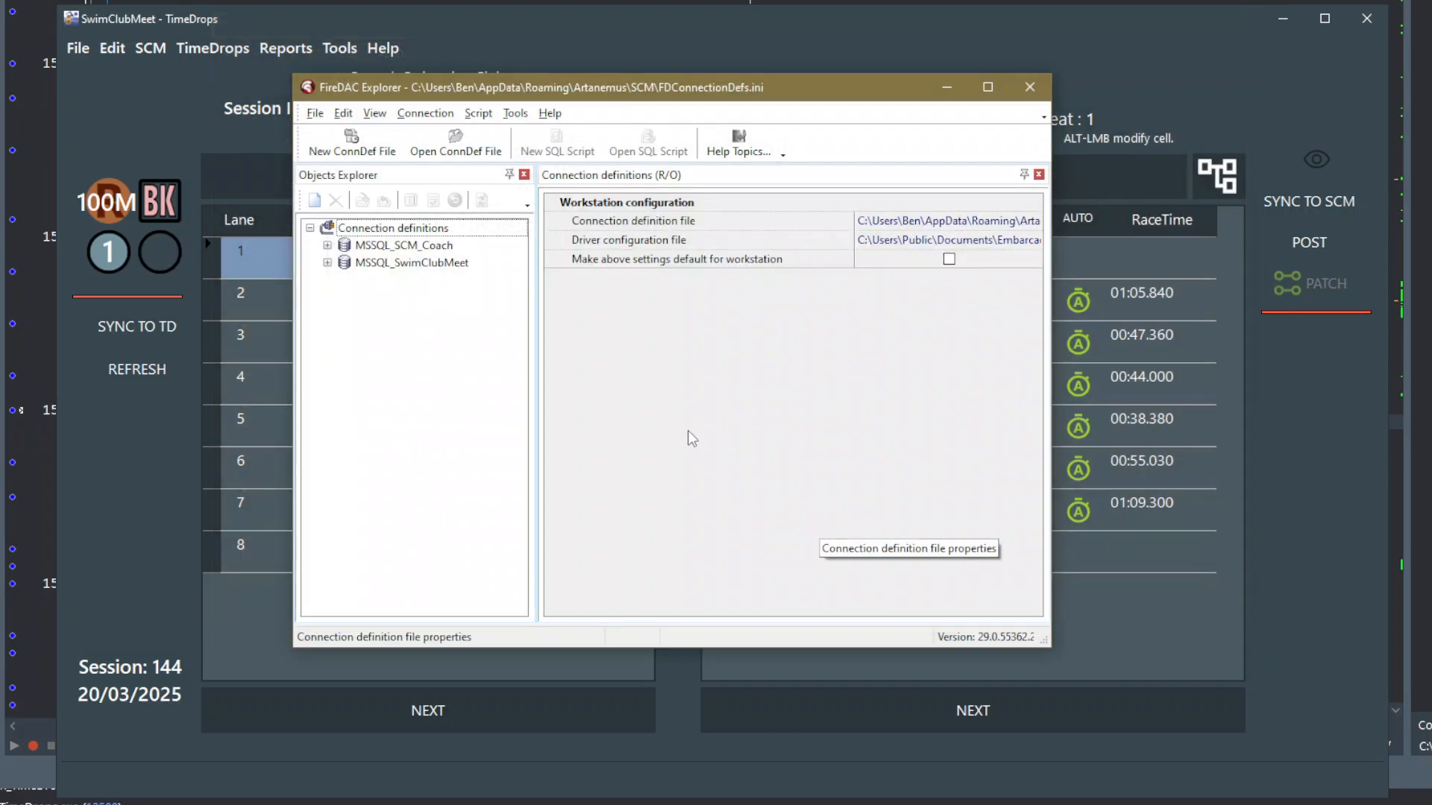
# - Show the MSSQL_SwimClubMeet definition, widen the Value column and review its connection parameters
pyautogui.click(413, 266)
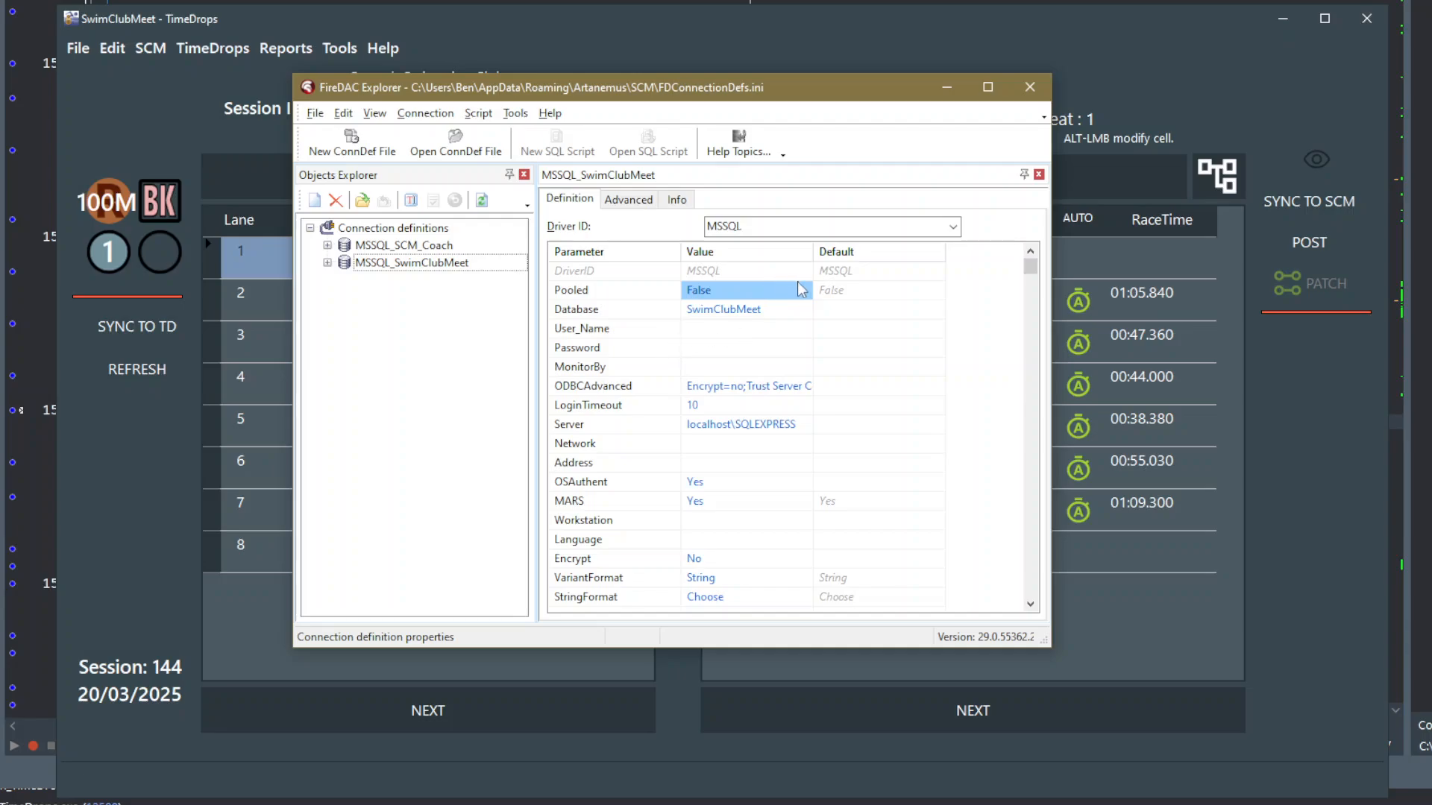
pyautogui.scroll(-17, 805, 340)
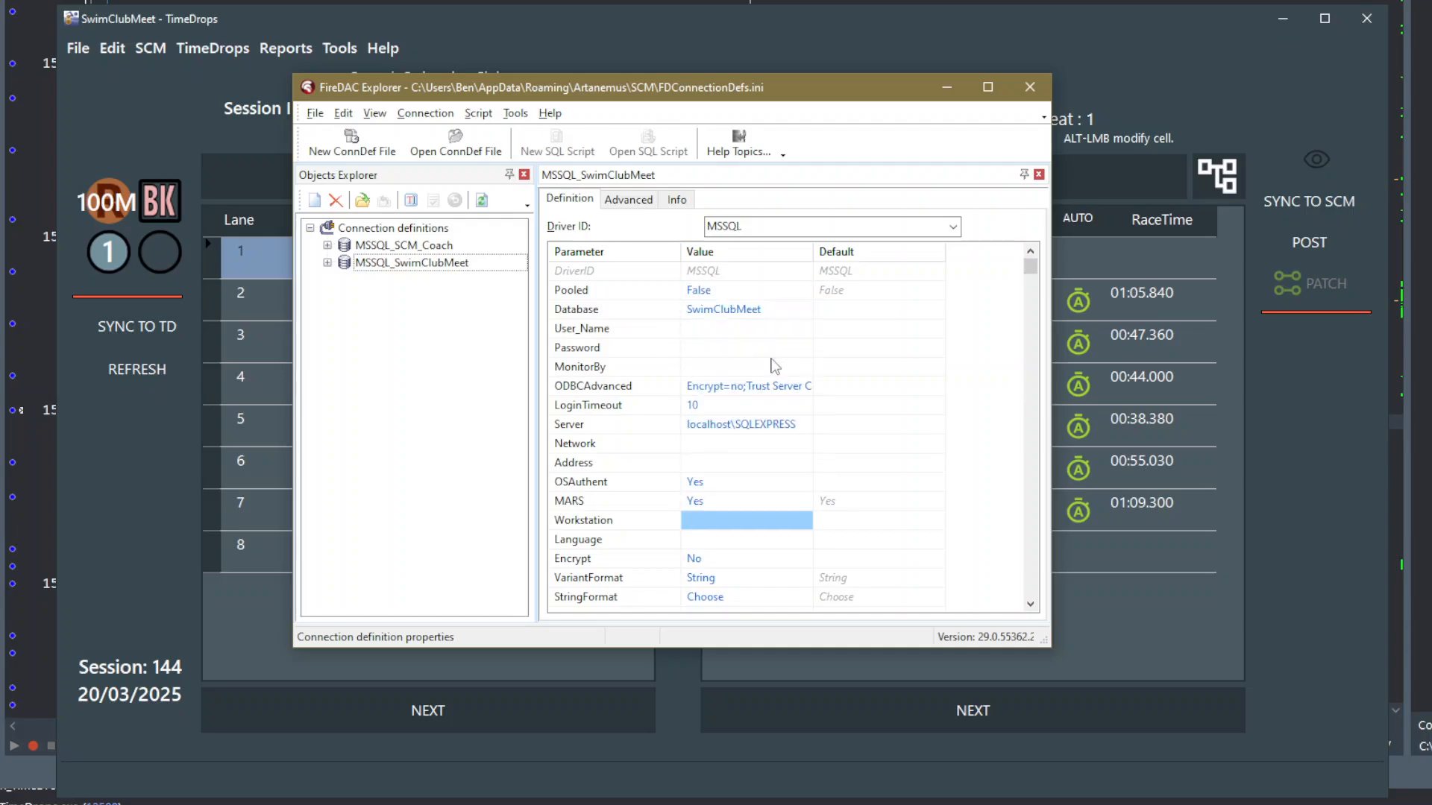
pyautogui.scroll(-7, 770, 367)
pyautogui.scroll(10, 764, 386)
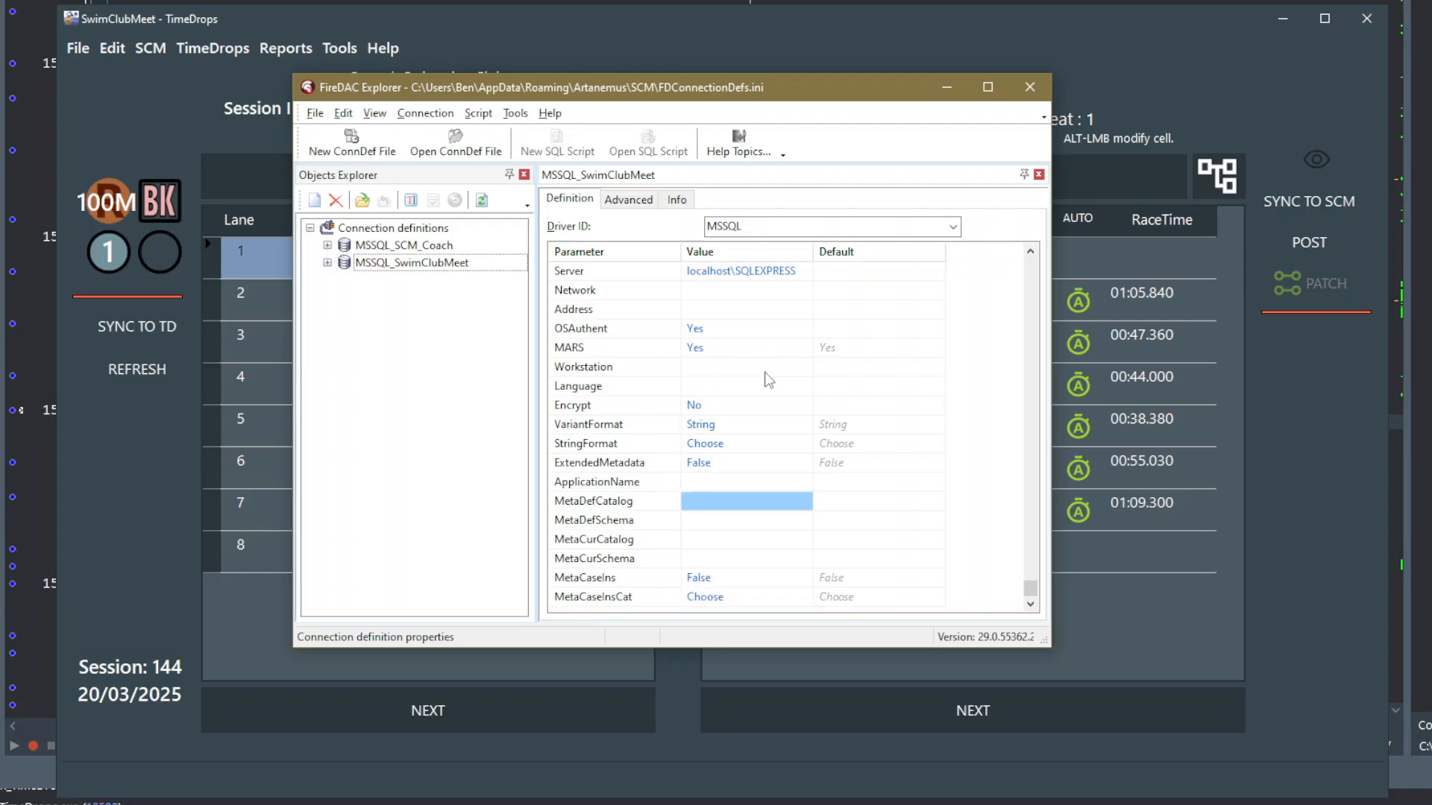
pyautogui.scroll(12, 764, 386)
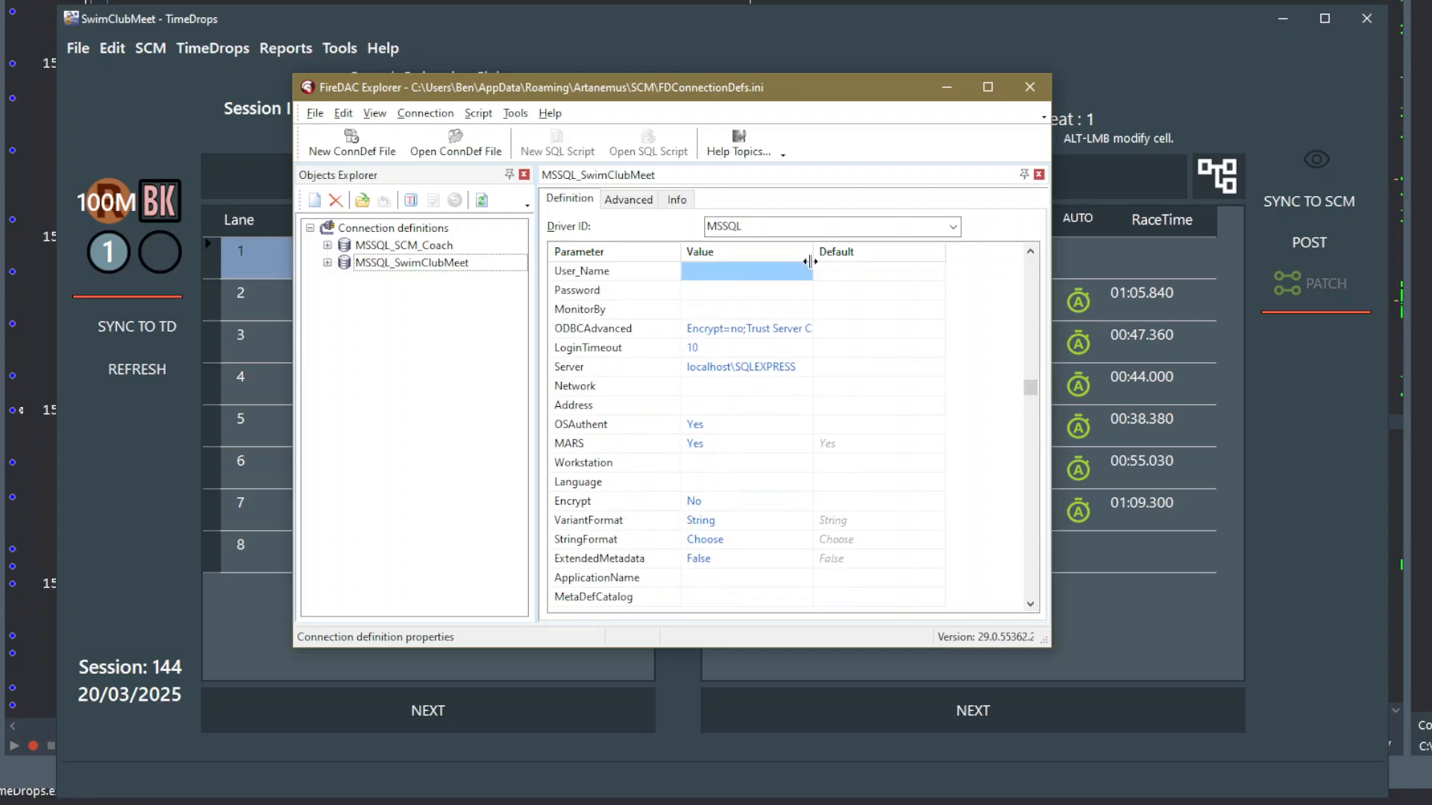
pyautogui.moveTo(815, 255); pyautogui.dragTo(899, 254)
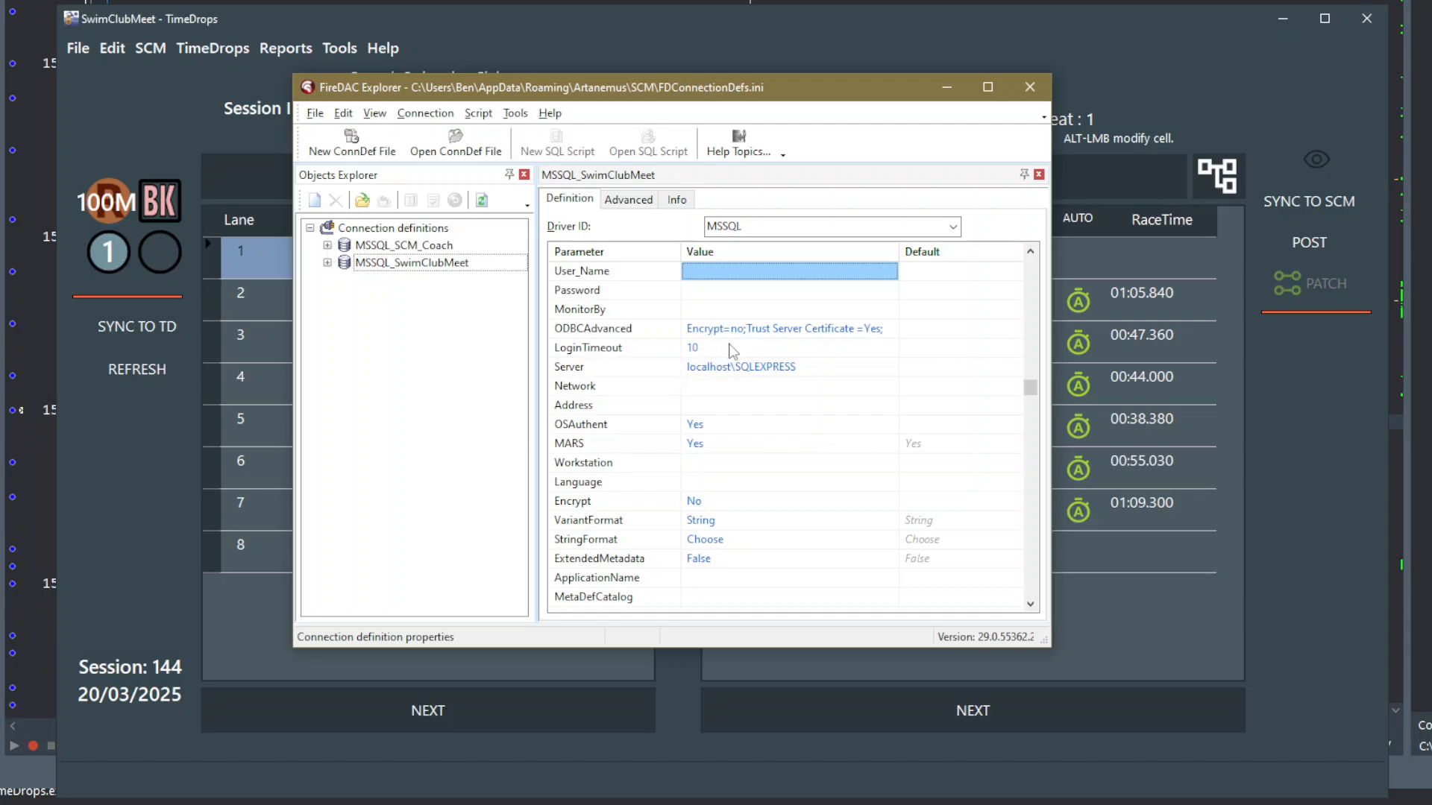
pyautogui.scroll(3, 727, 350)
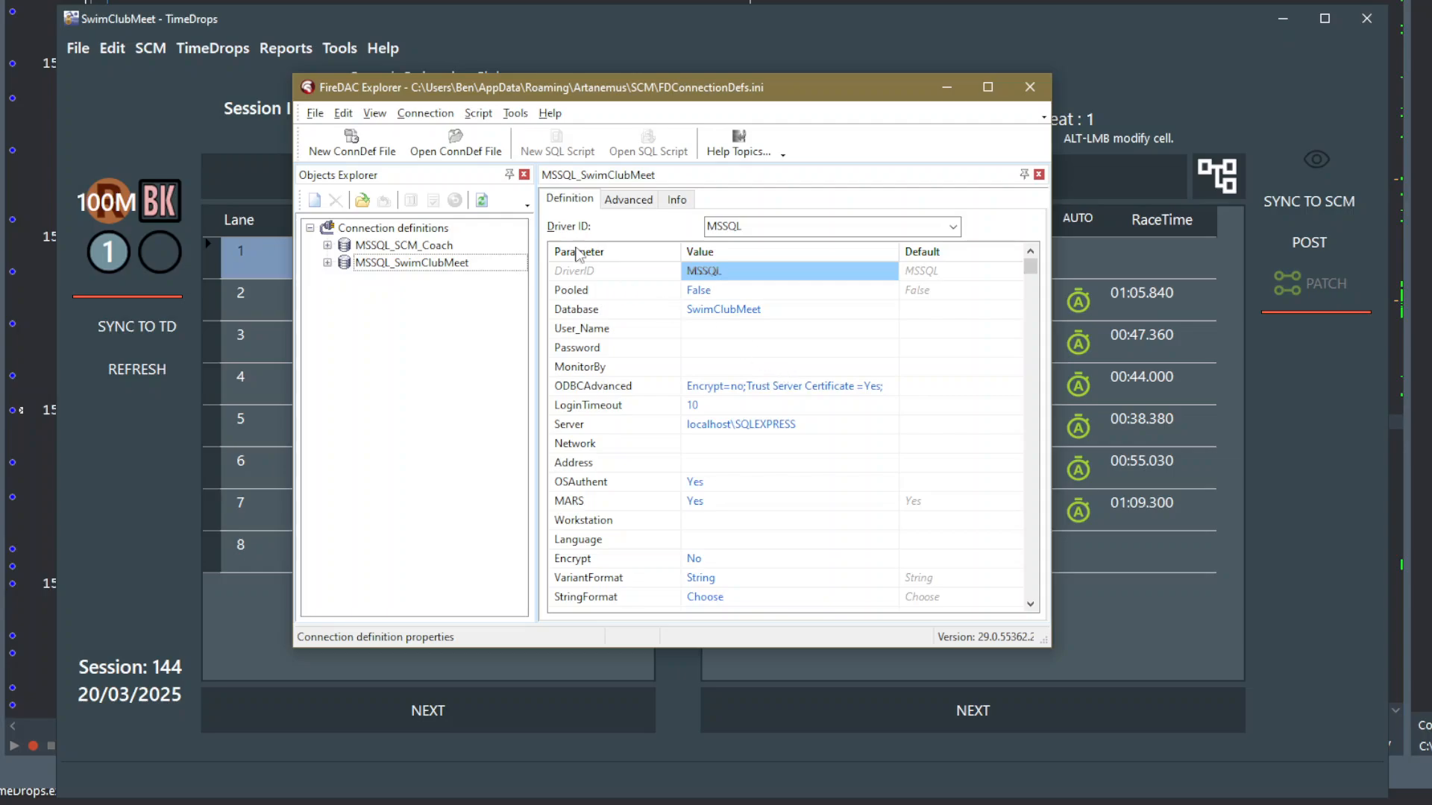
pyautogui.click(425, 113)
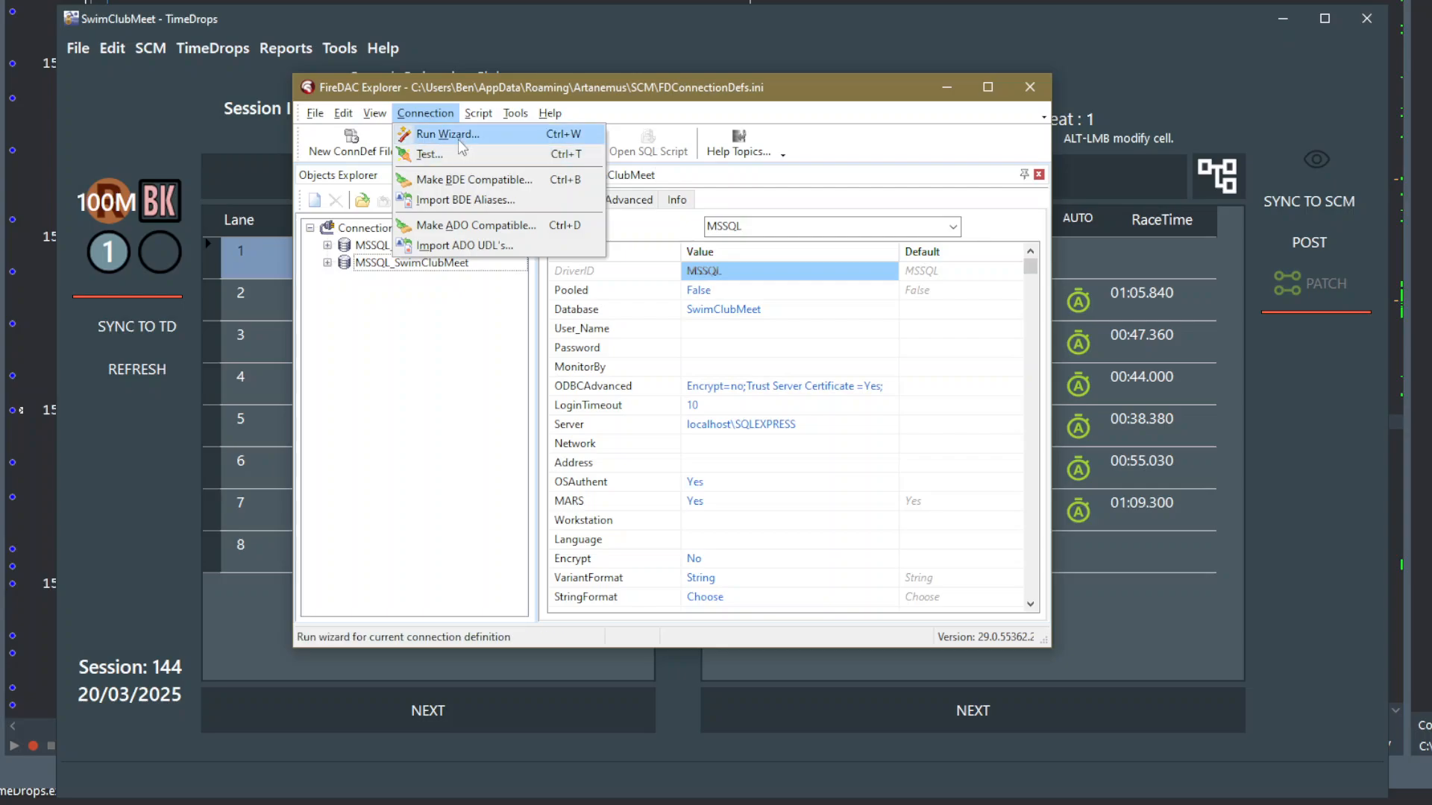
pyautogui.click(455, 134)
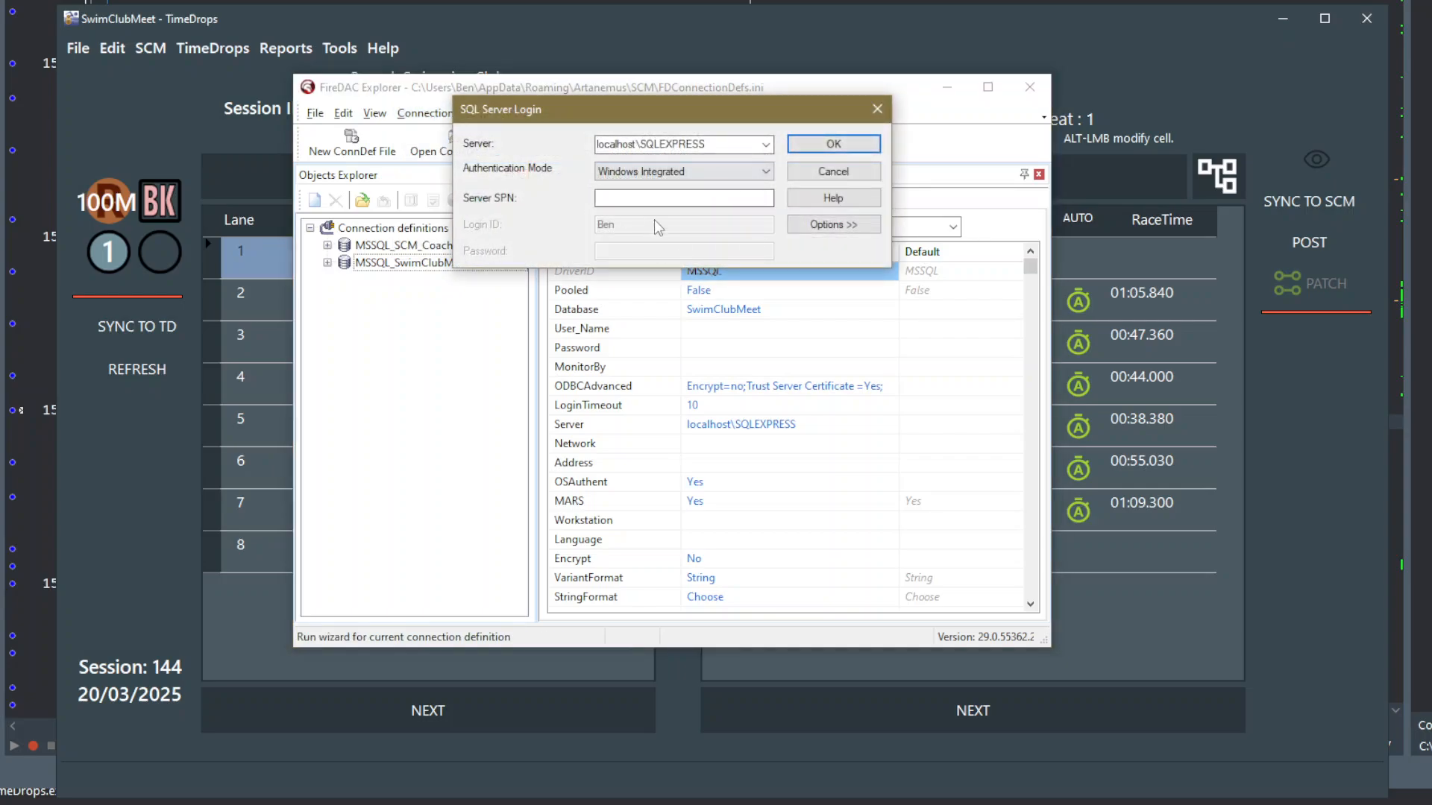
pyautogui.click(878, 110)
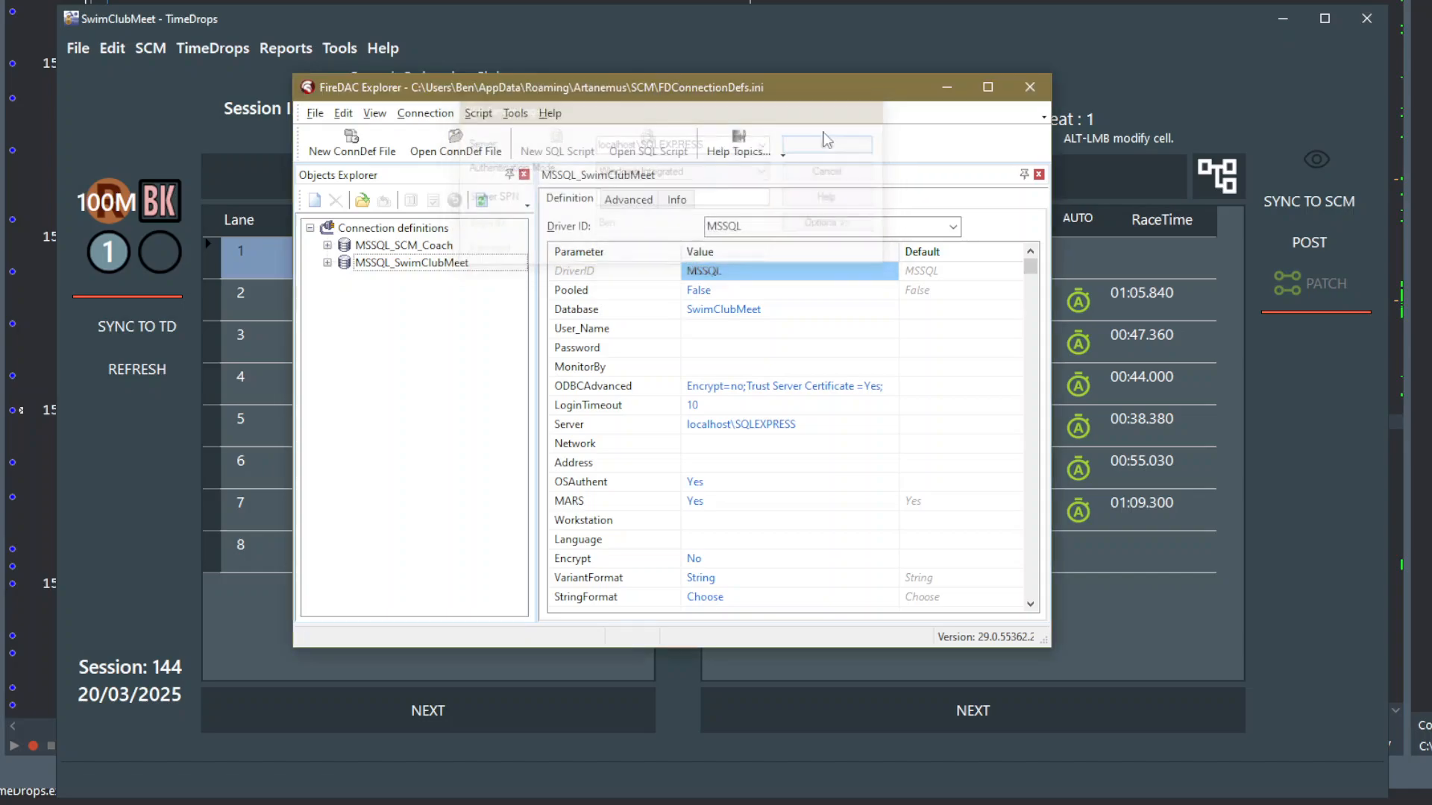
# - Test the MSSQL_SwimClubMeet connection with OS authentication and dismiss the result
pyautogui.click(425, 112)
pyautogui.click(434, 155)
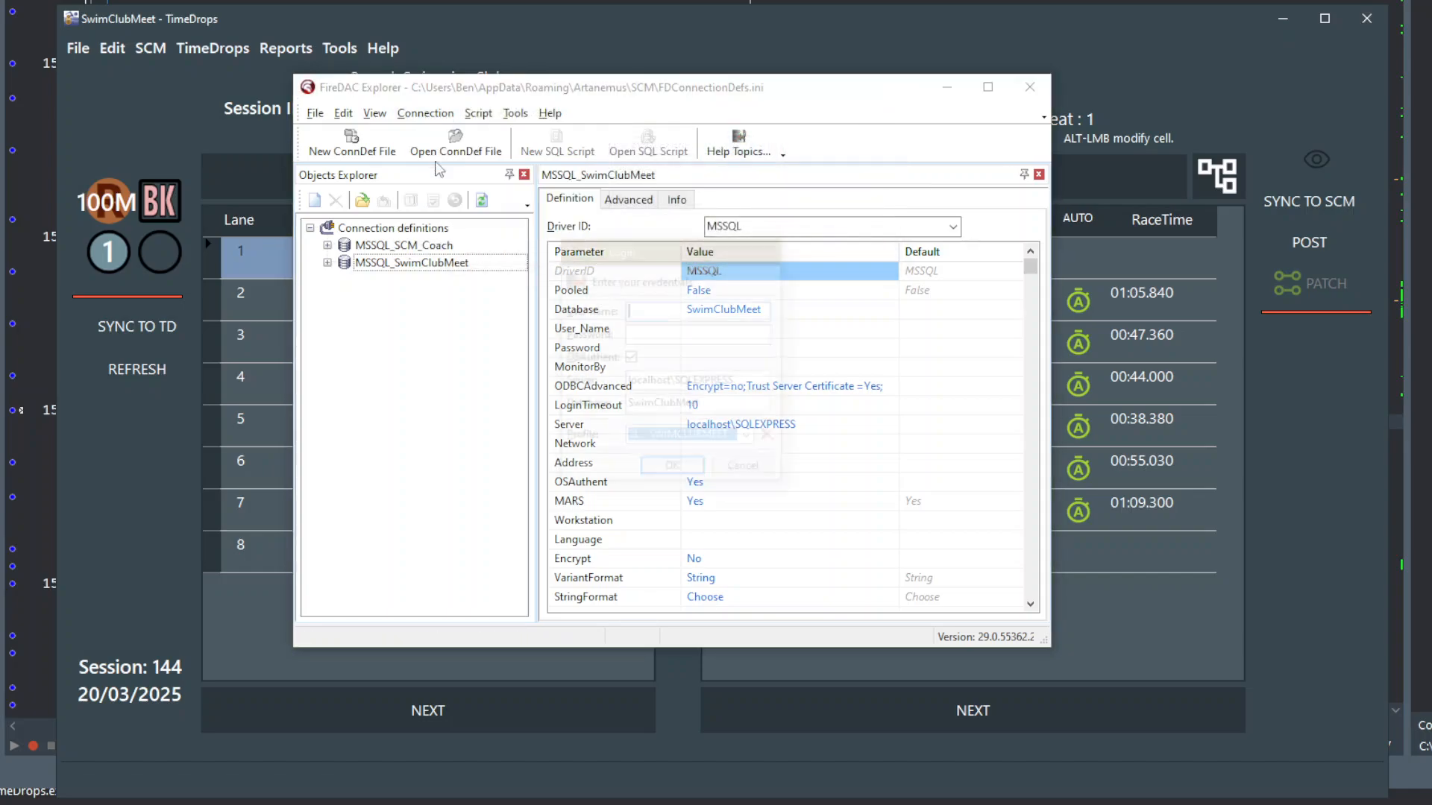
pyautogui.click(678, 477)
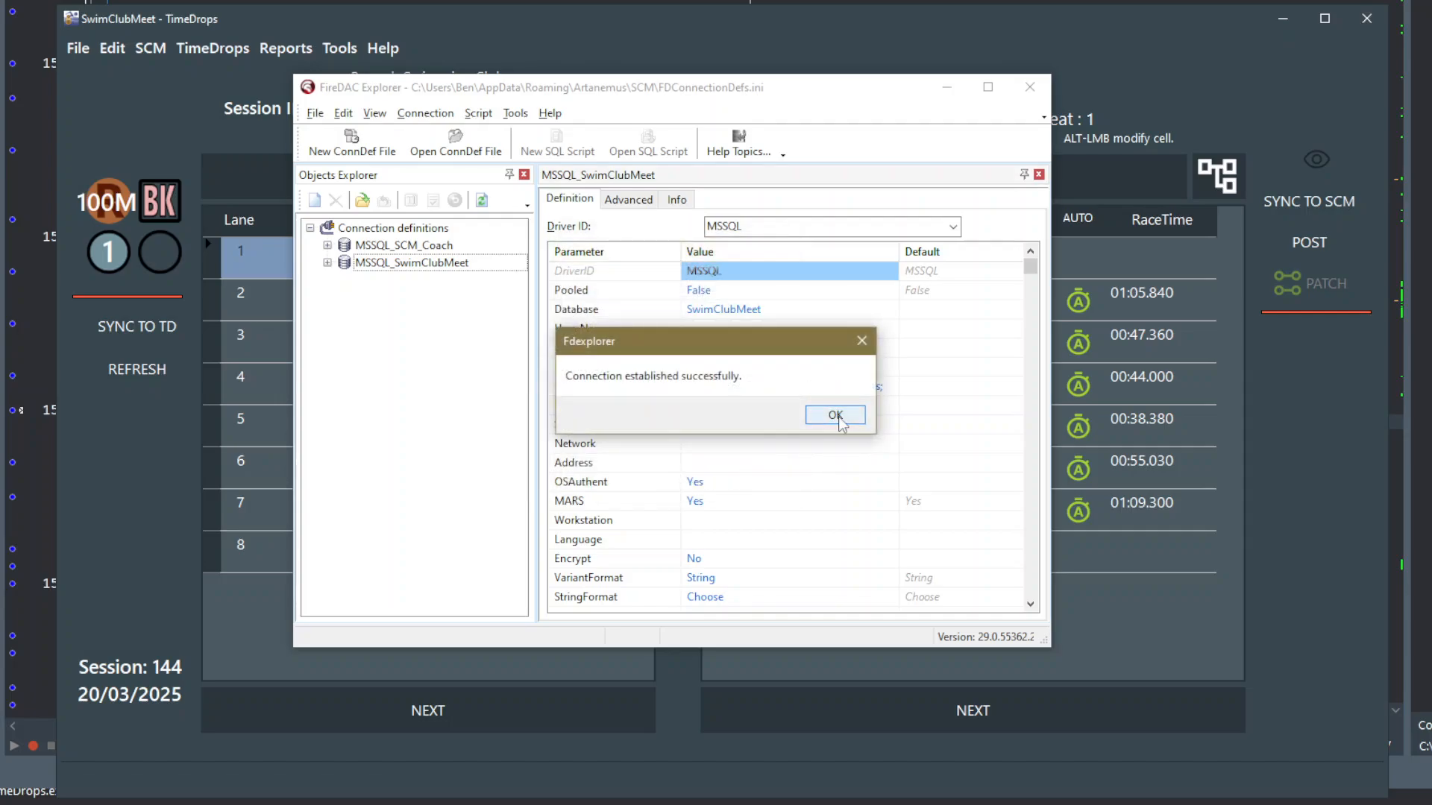
pyautogui.click(833, 419)
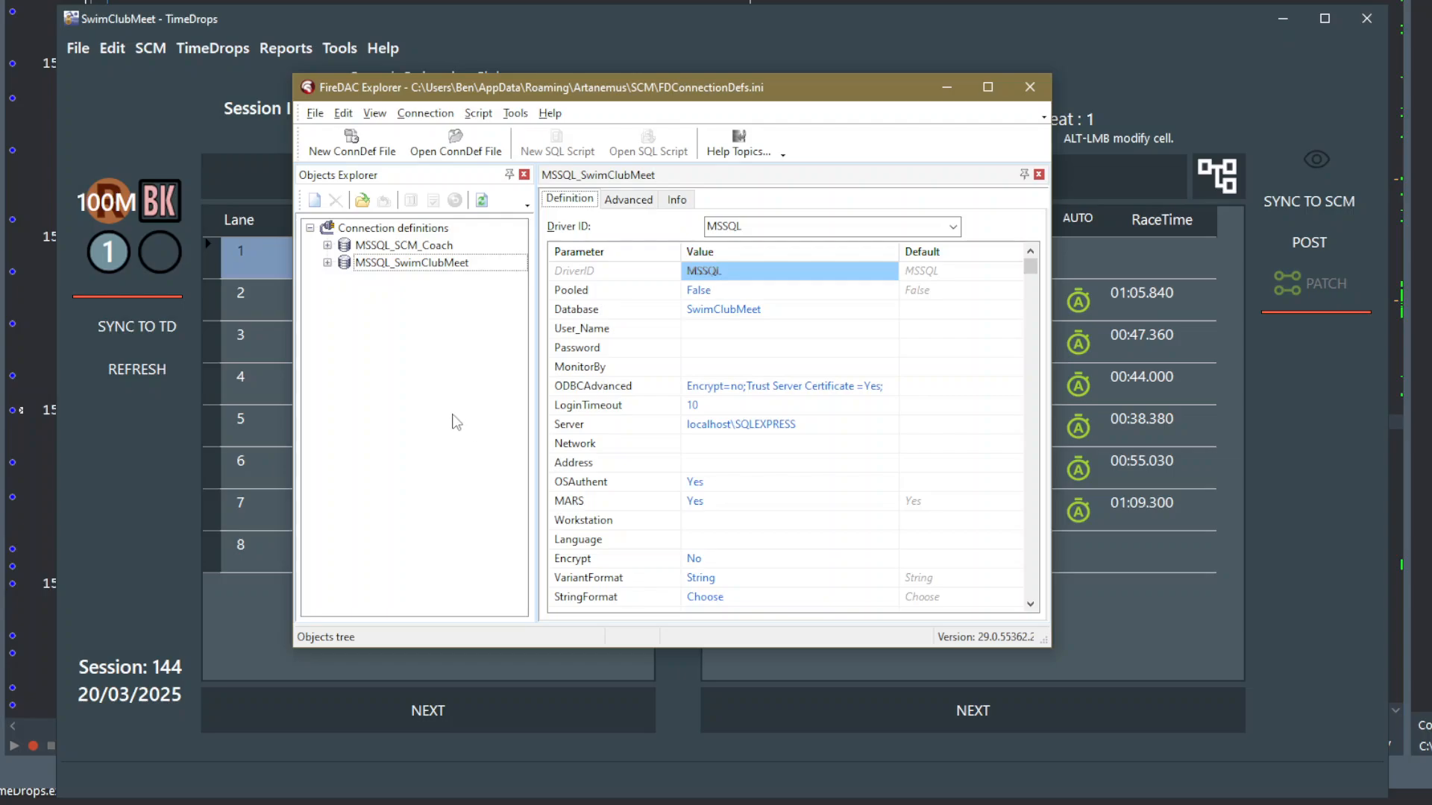
# - Open the MSSQL_SwimClubMeet connection, logging in to the SwimClubMeet database with OS authentication
pyautogui.click(368, 269)
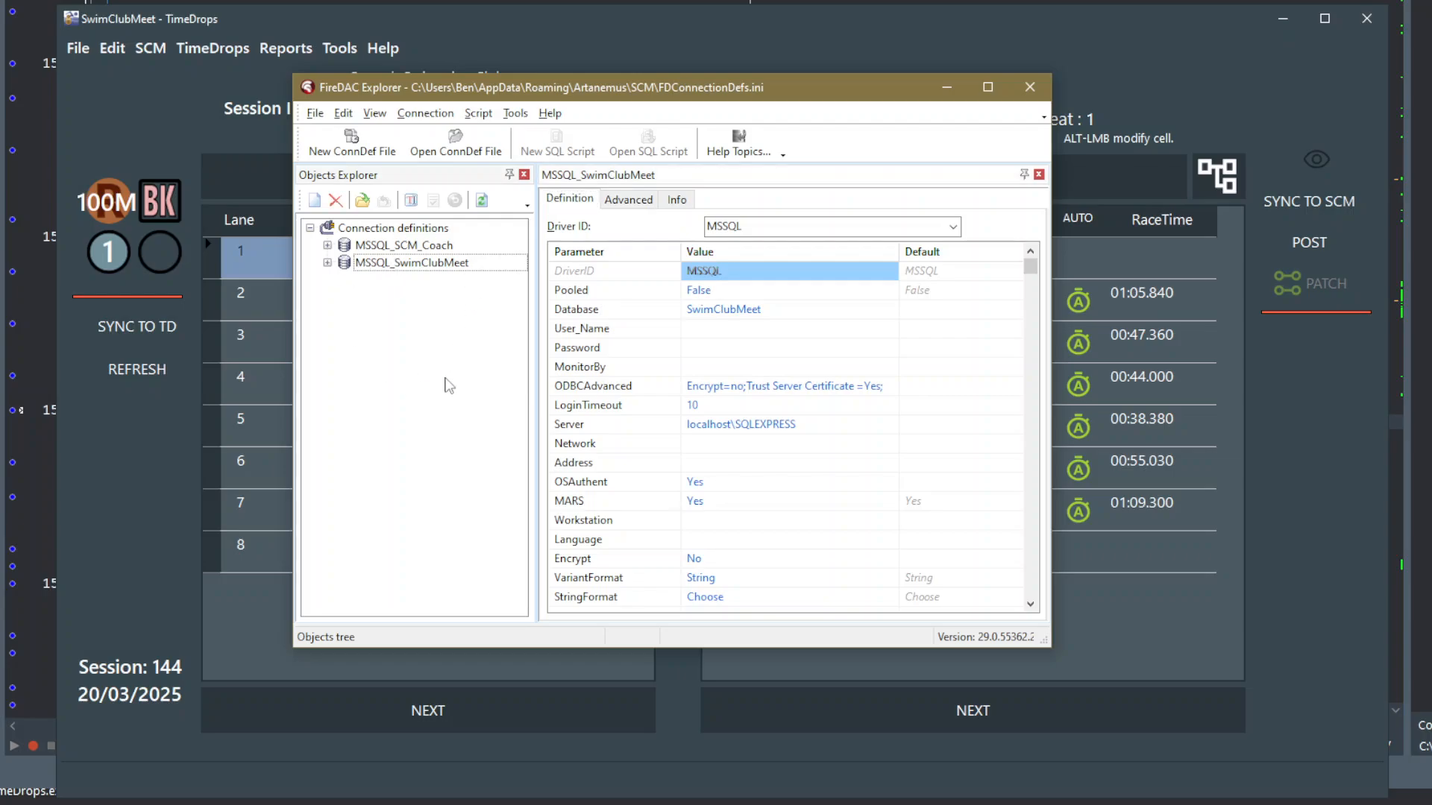
pyautogui.click(361, 203)
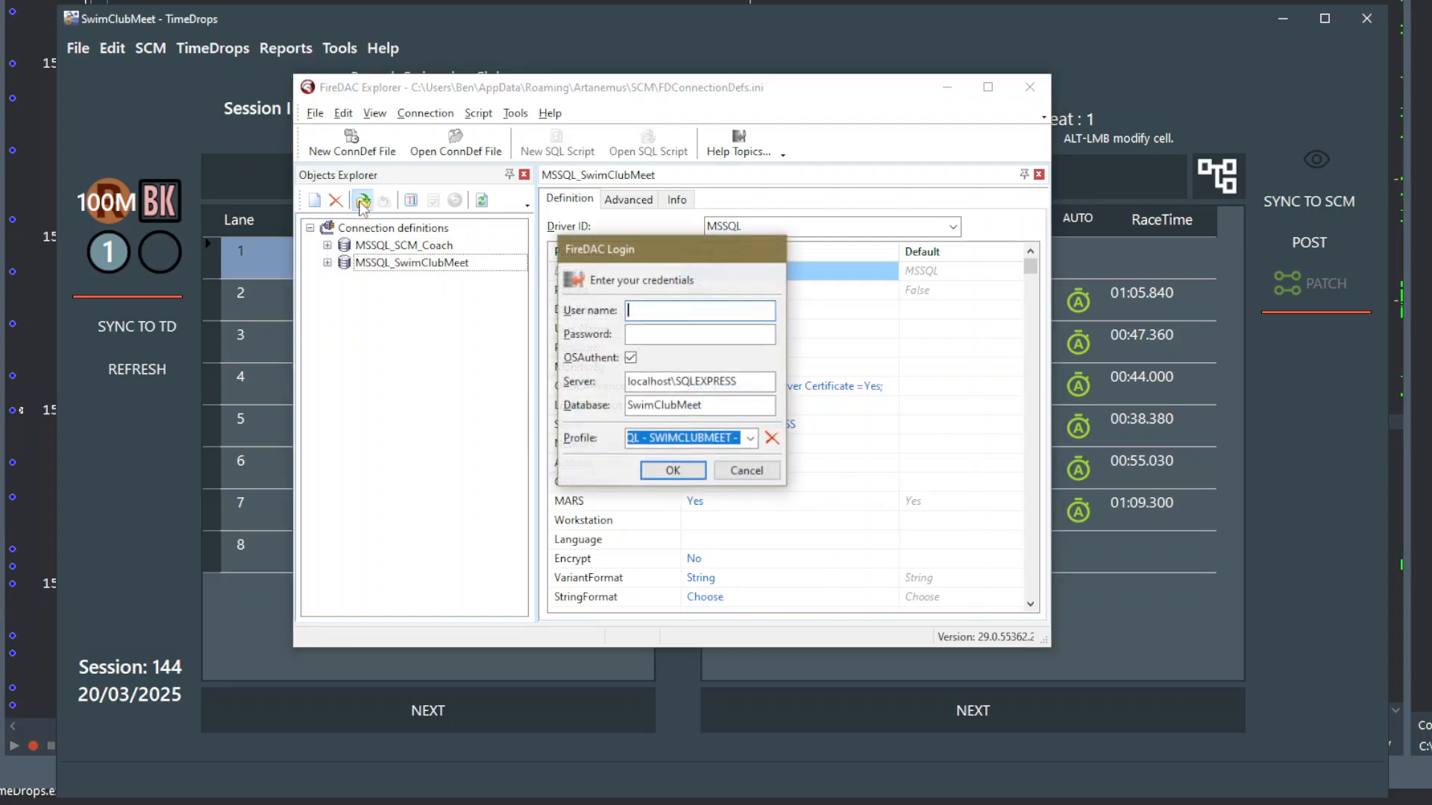
pyautogui.click(663, 470)
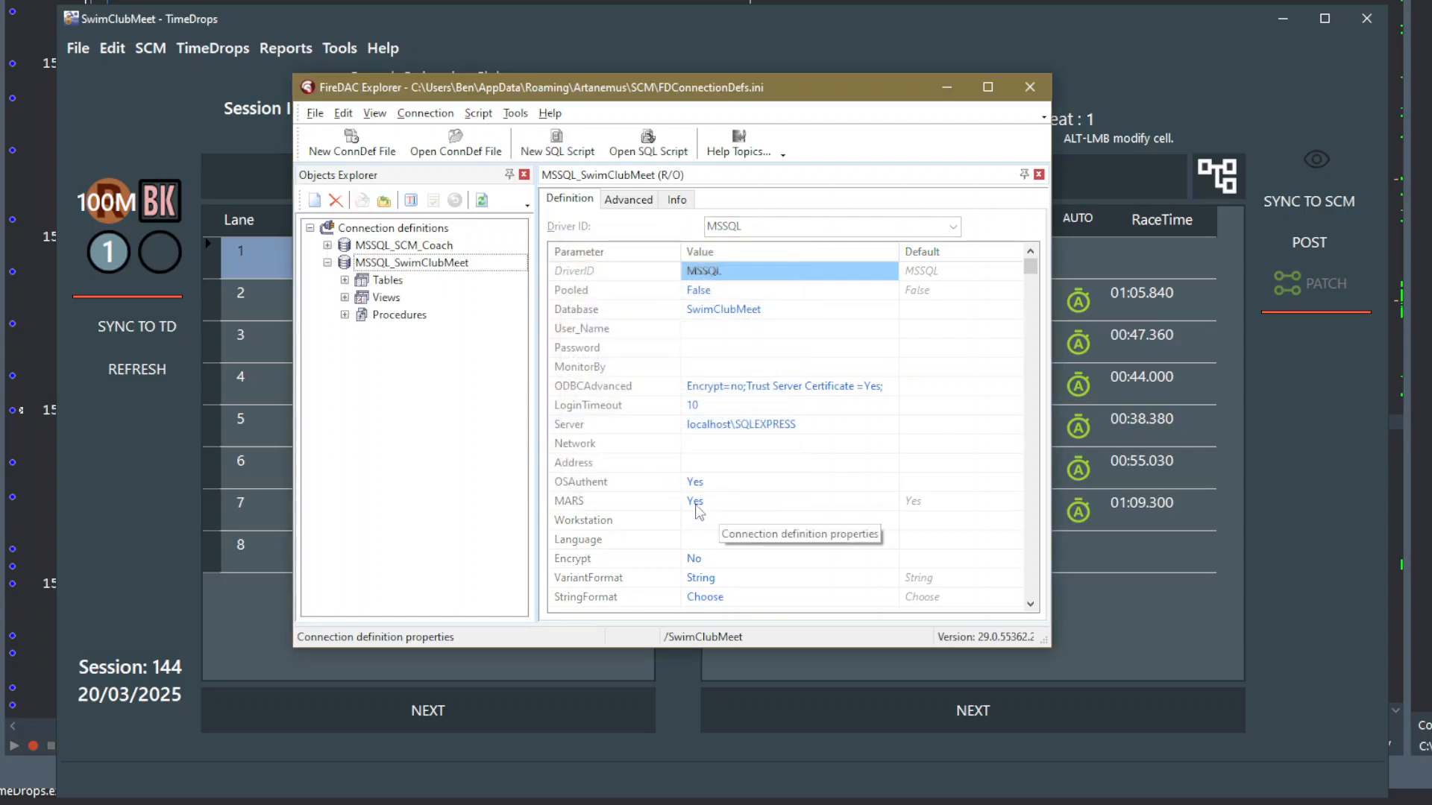
# - Examine the open MSSQL_SwimClubMeet connection's parameters, including ODBCAdvanced, Server, OSAuthent, User_Name and Password
pyautogui.click(385, 283)
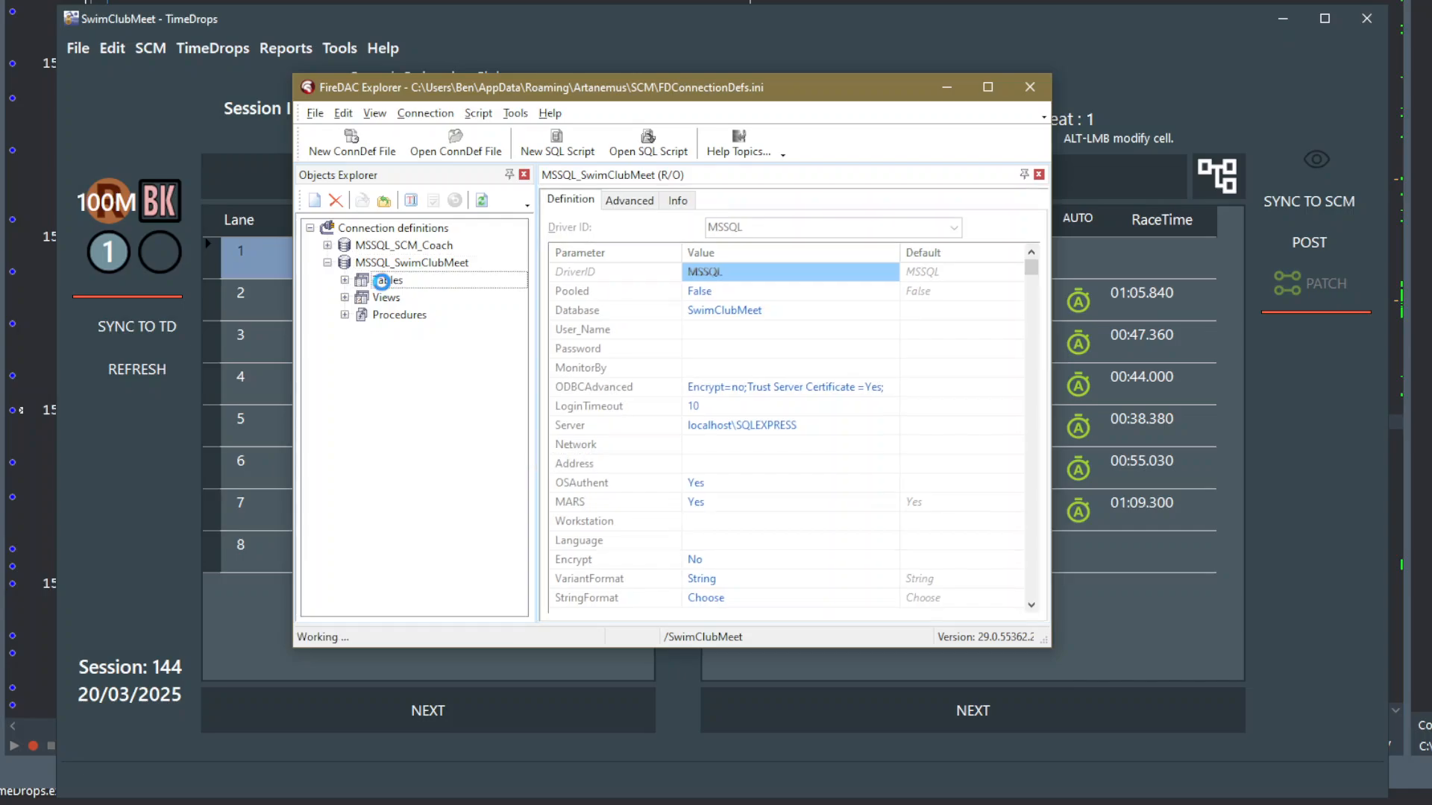
pyautogui.click(384, 262)
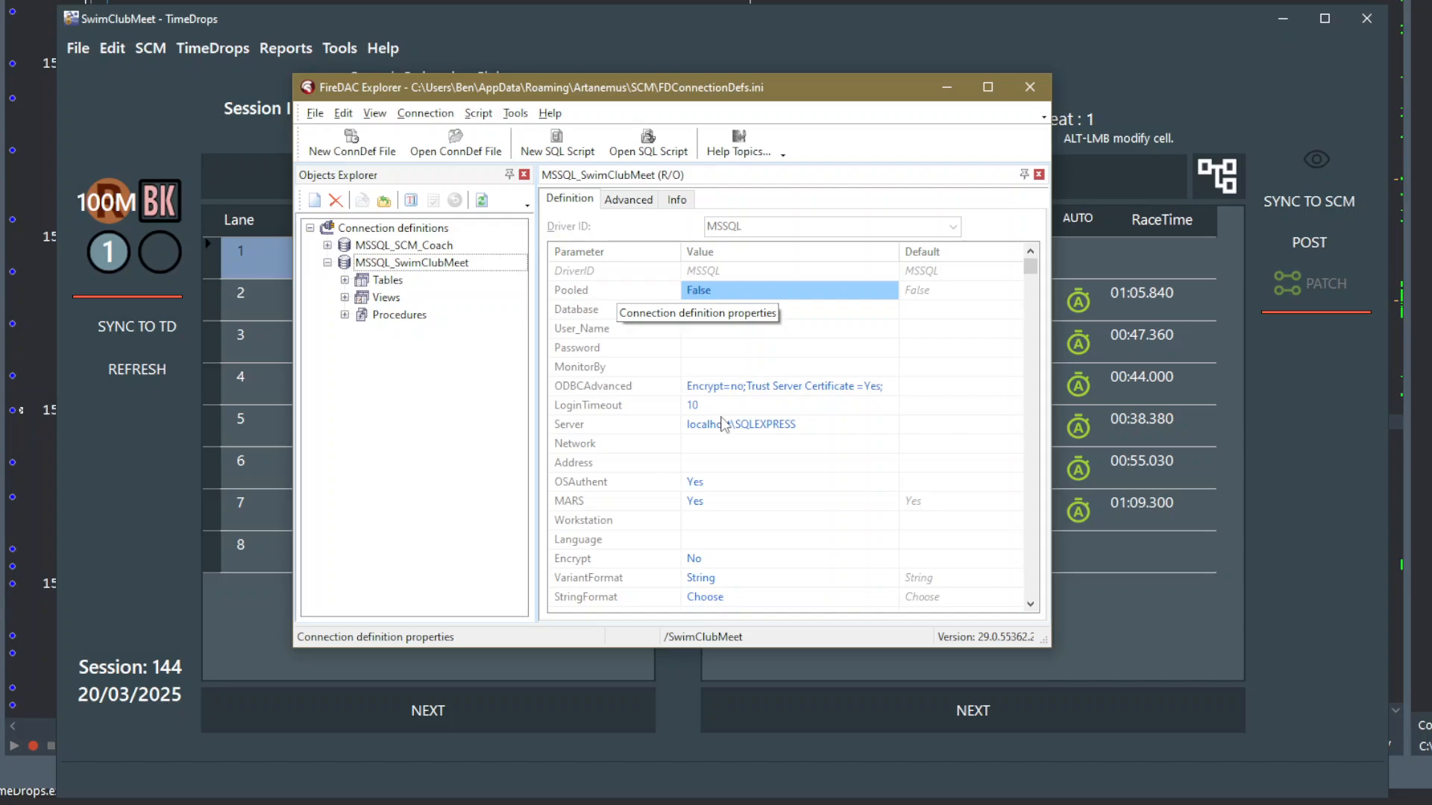
pyautogui.click(718, 387)
pyautogui.click(720, 424)
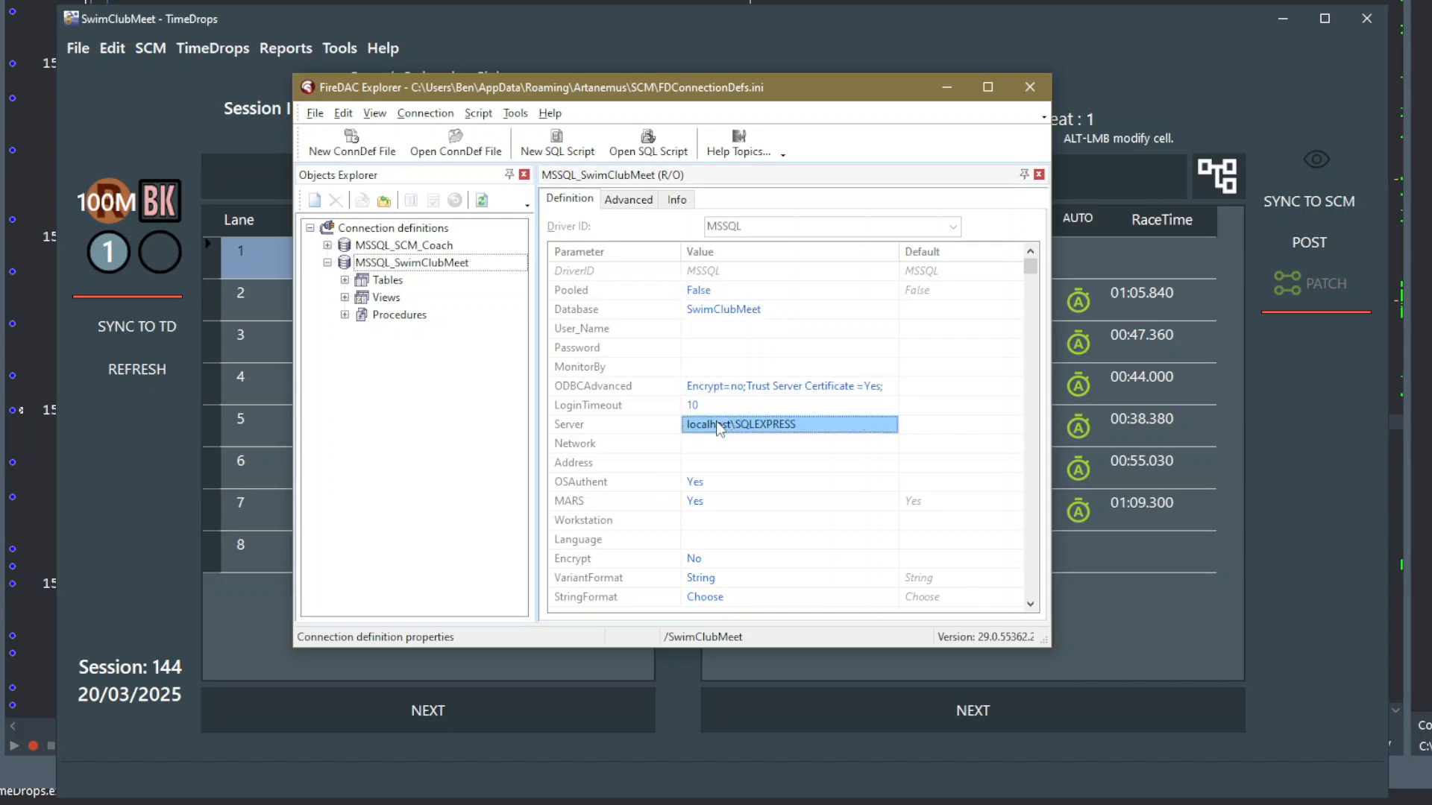
pyautogui.click(710, 482)
pyautogui.click(714, 520)
pyautogui.click(719, 579)
pyautogui.click(714, 483)
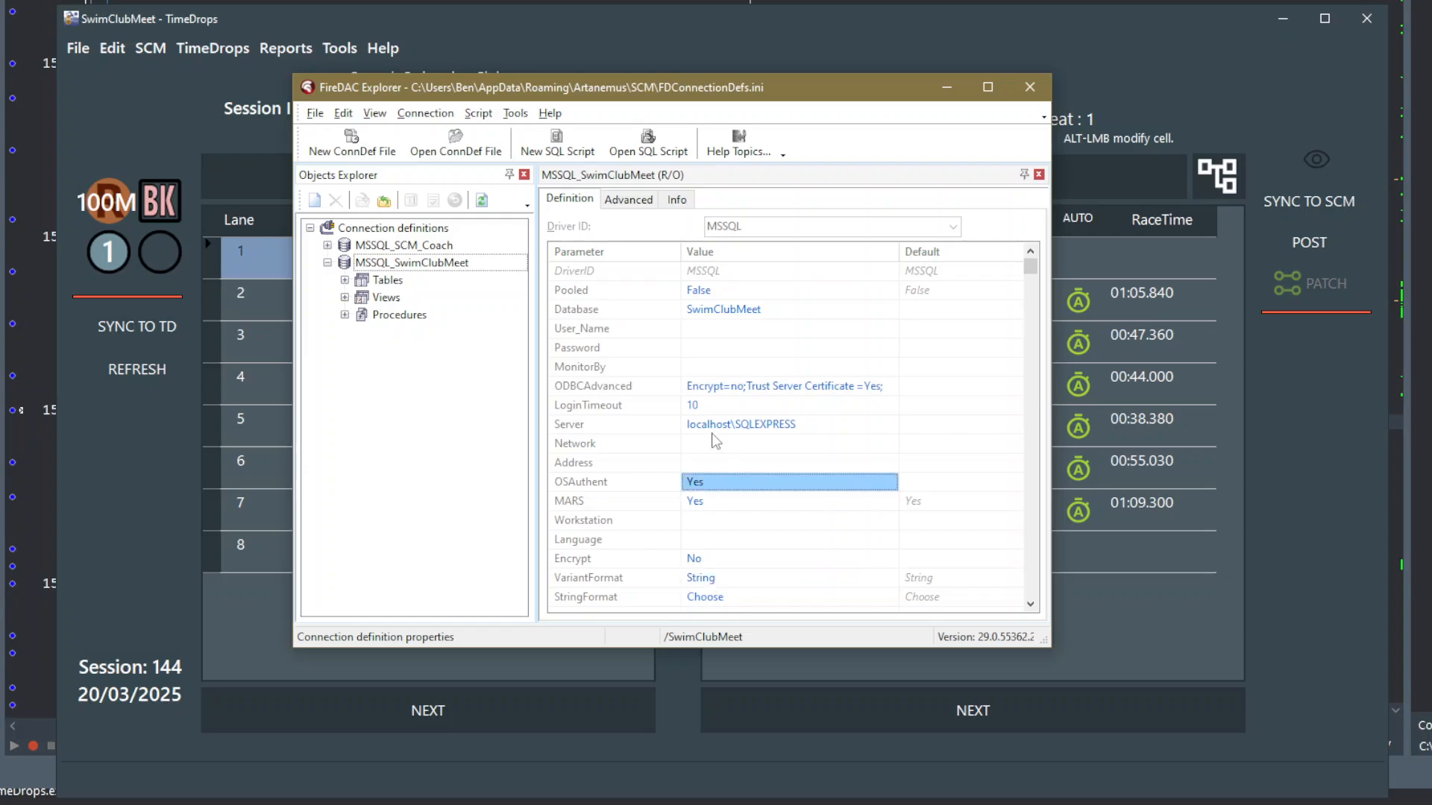
pyautogui.click(712, 385)
pyautogui.click(706, 348)
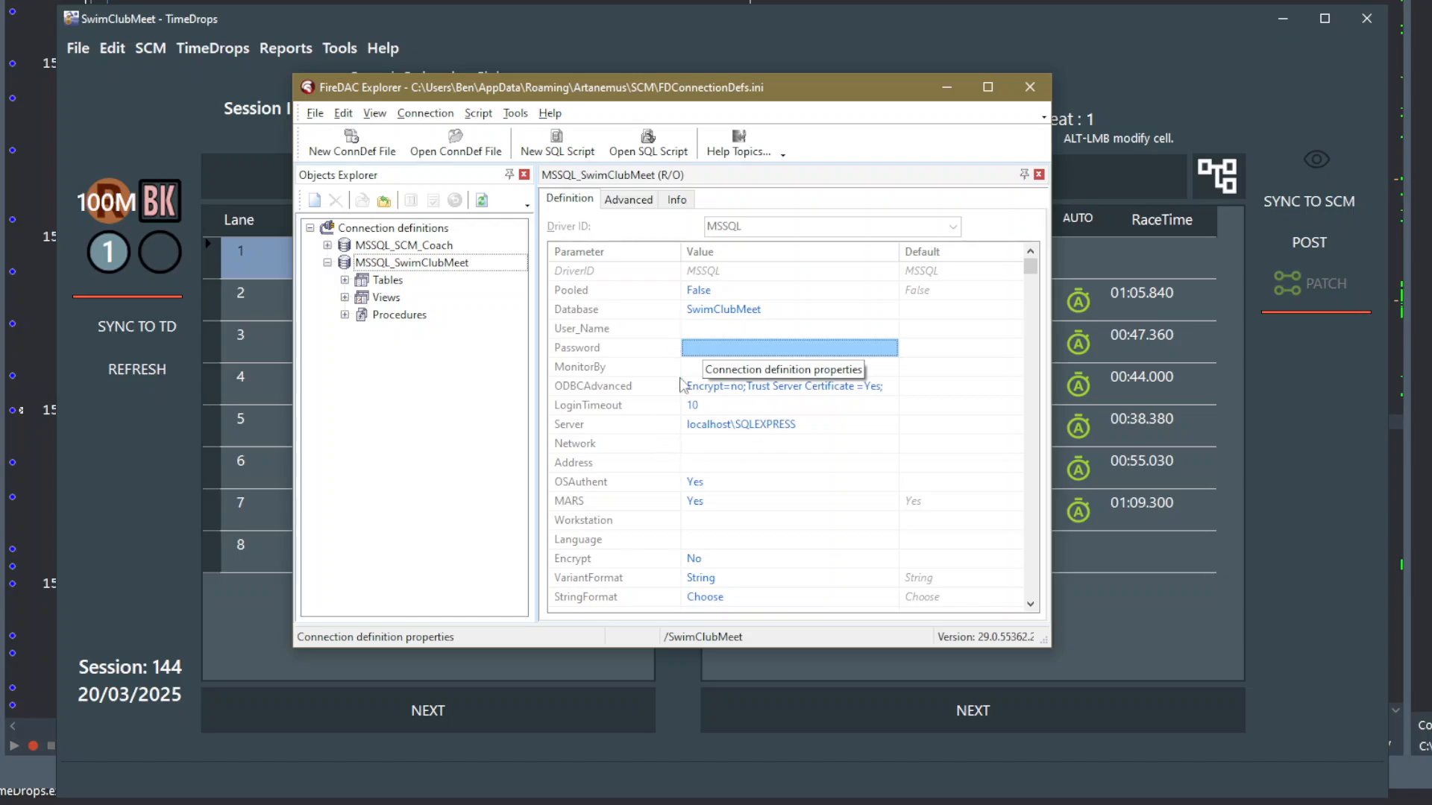
pyautogui.click(712, 317)
pyautogui.click(717, 353)
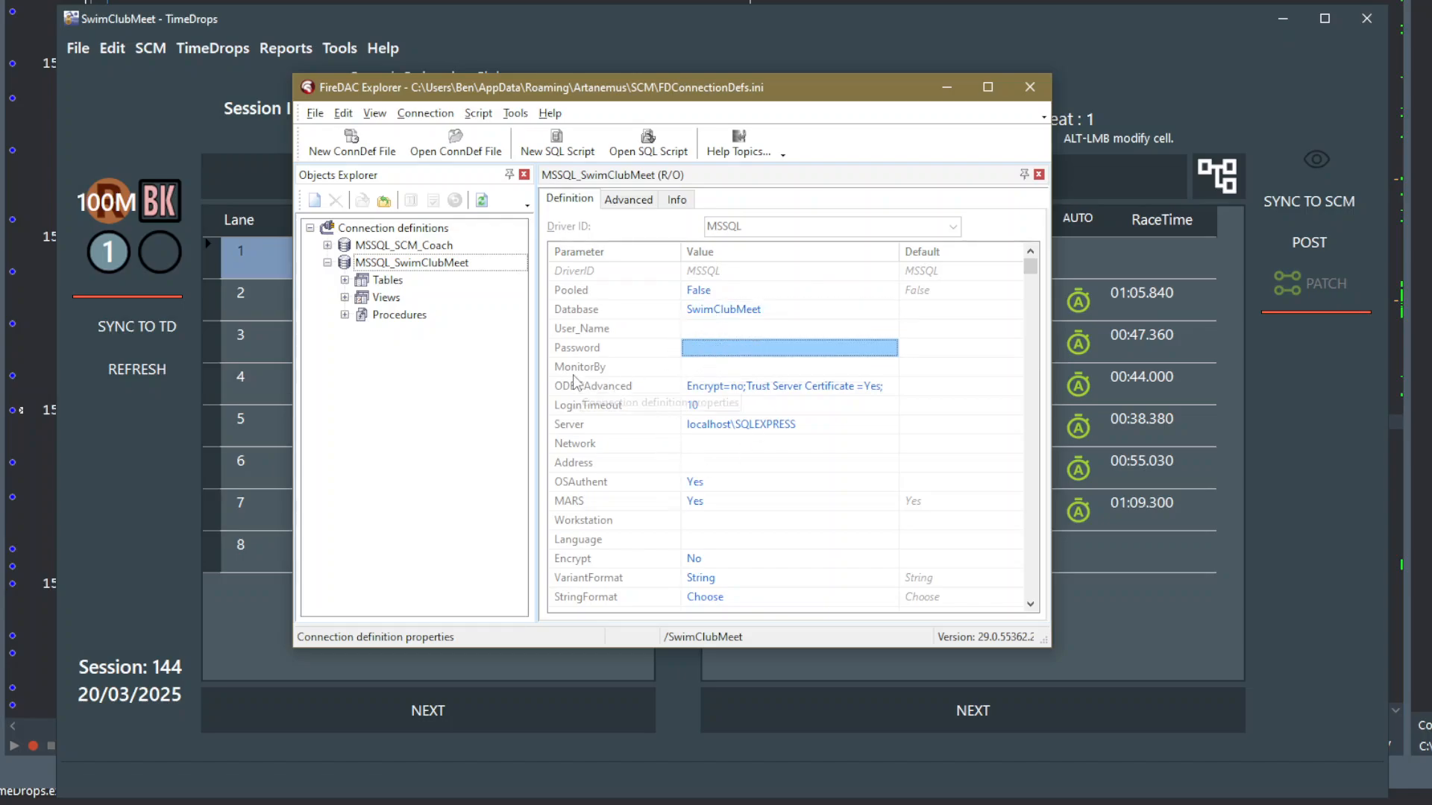
# - Close the open MSSQL_SwimClubMeet connection and inspect the ODBCAdvanced, Server, OSAuthent and MARS values in its definition
pyautogui.click(440, 270)
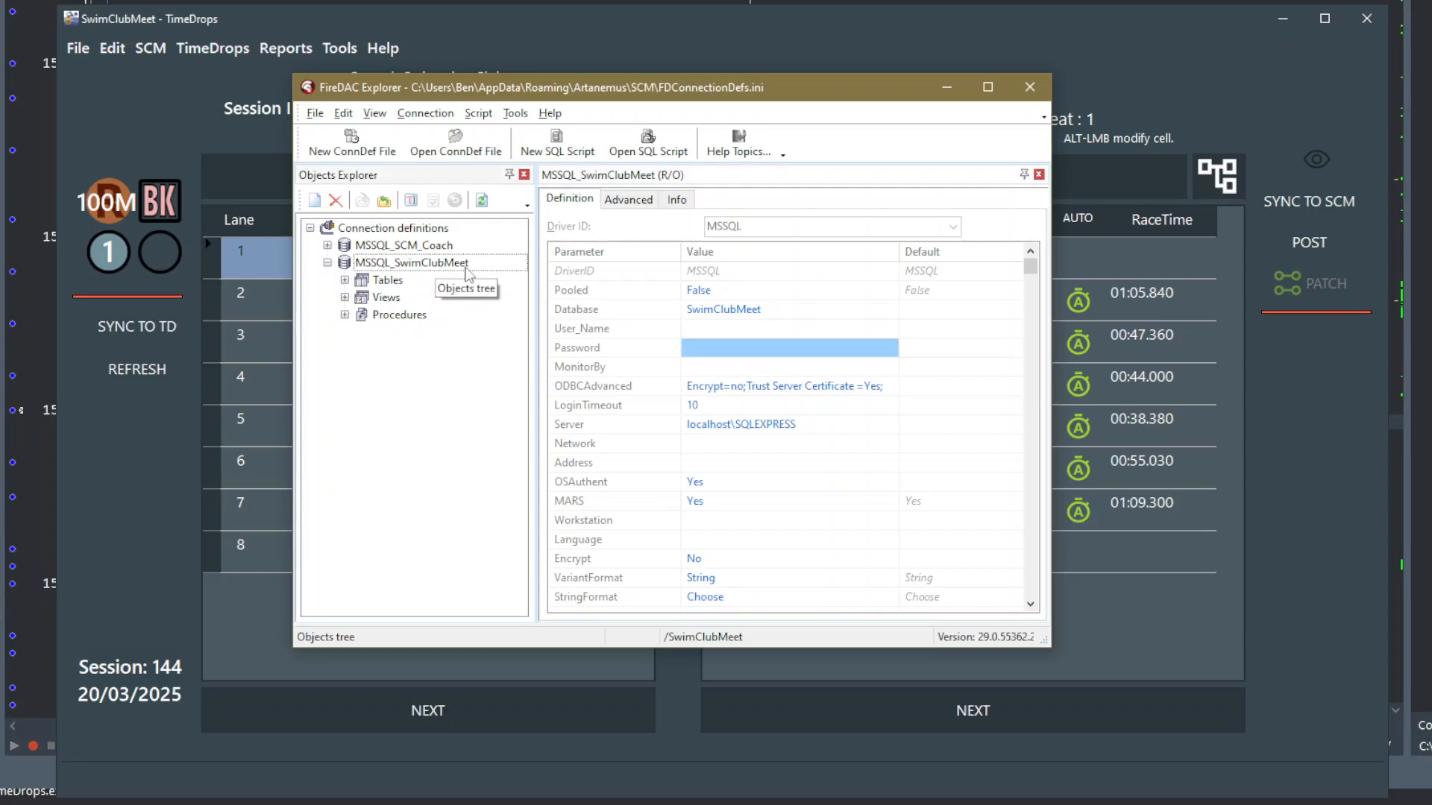
pyautogui.click(384, 202)
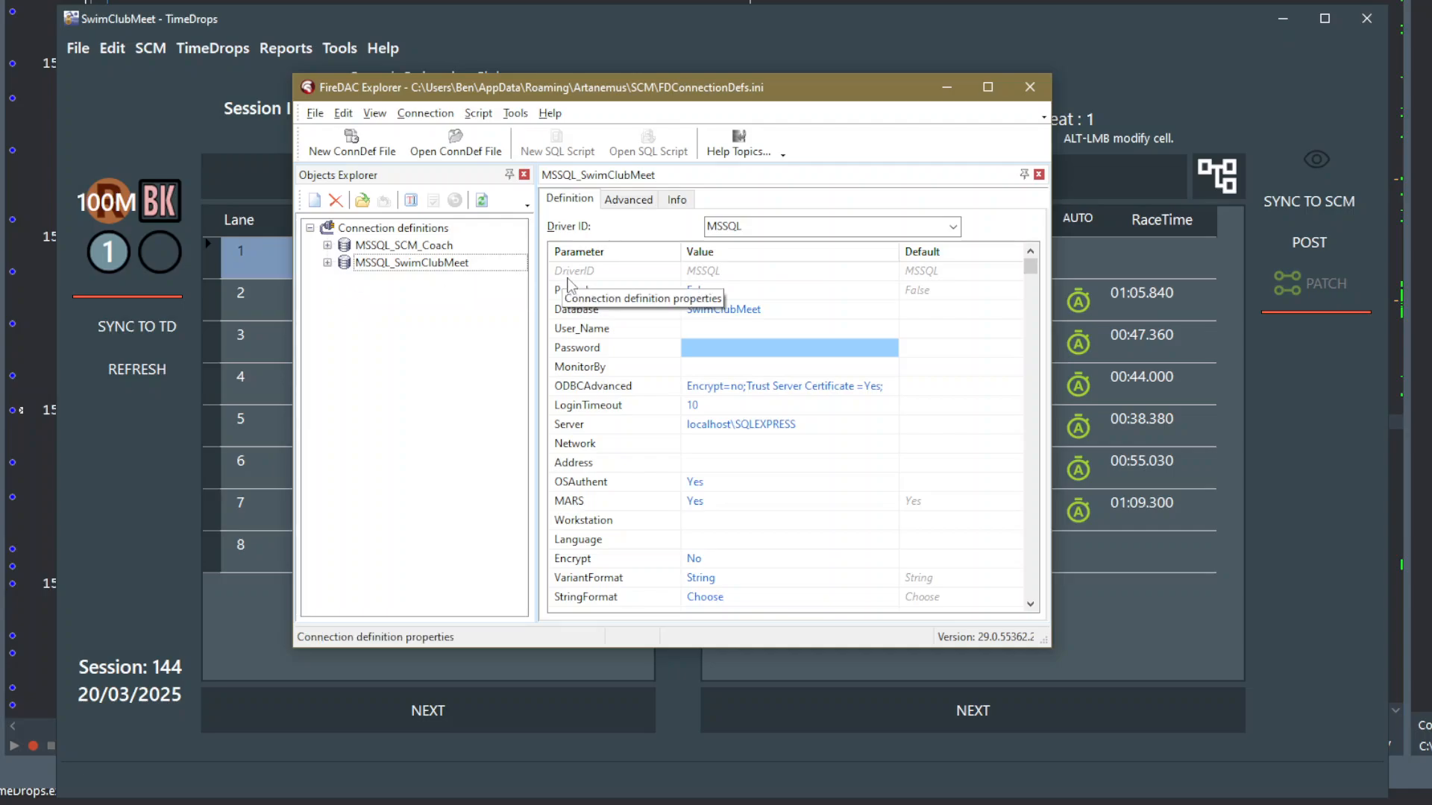
pyautogui.click(709, 389)
pyautogui.click(709, 425)
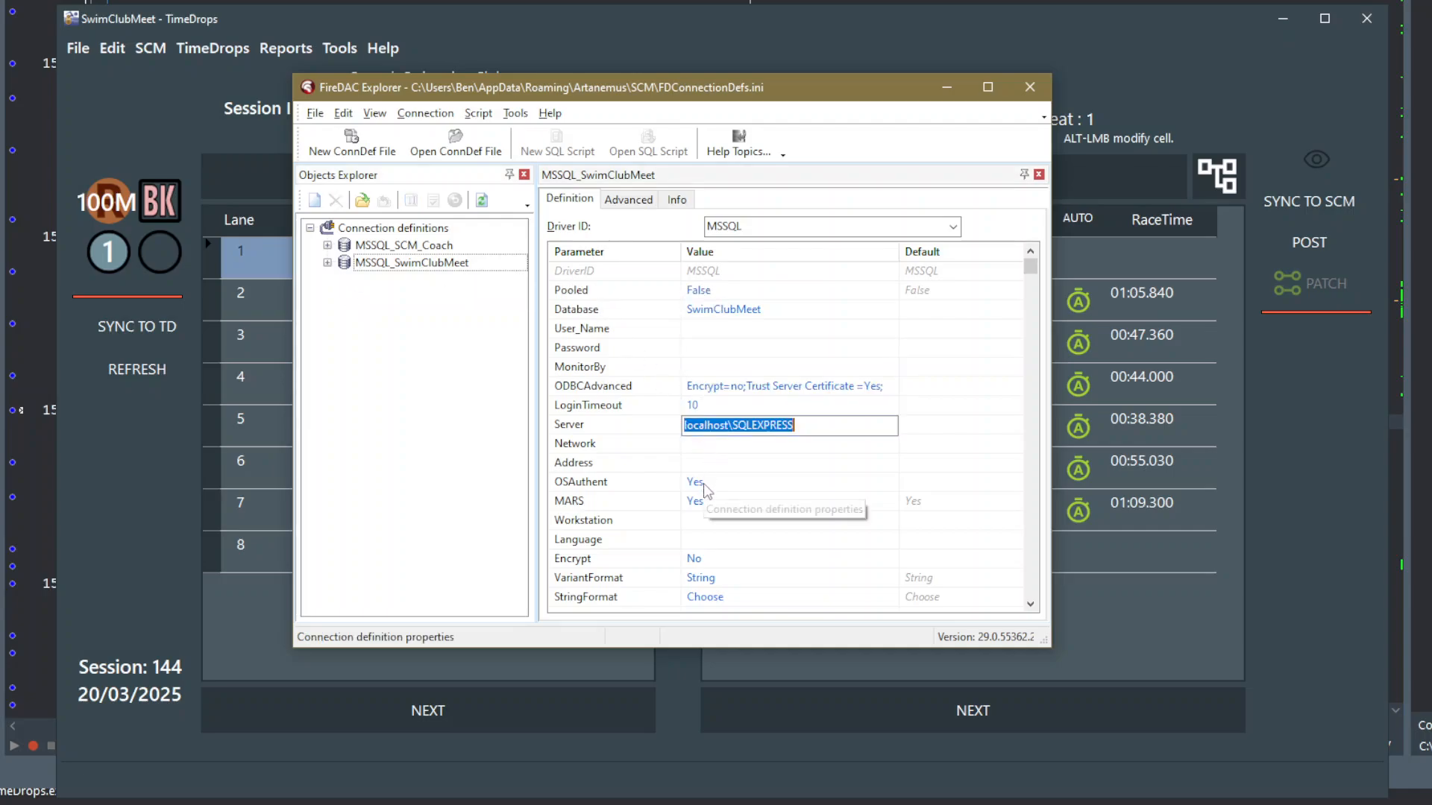
pyautogui.click(706, 484)
pyautogui.click(789, 504)
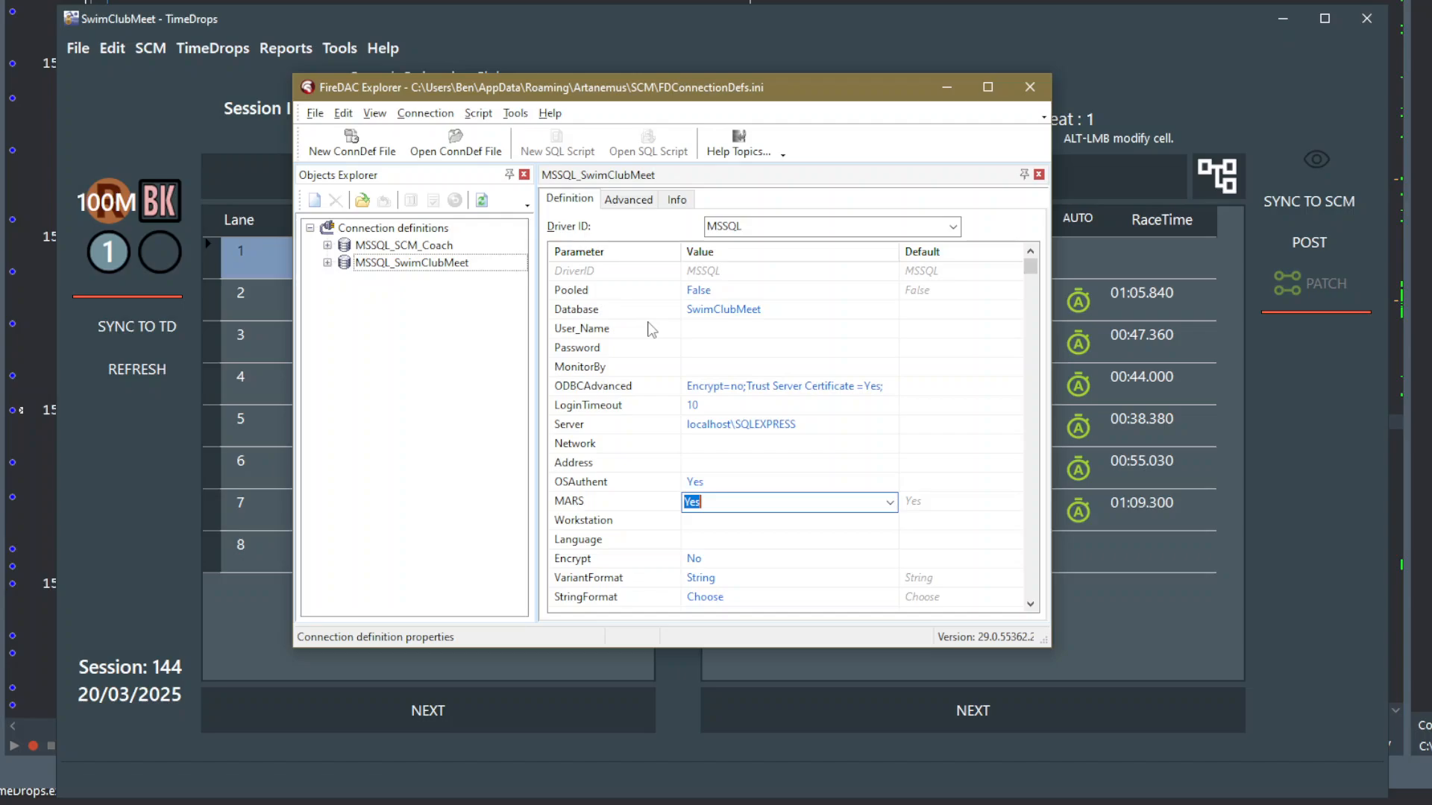
# - Close FireDAC Explorer and return to the SwimClubMeet TimeDrops window
pyautogui.moveTo(699, 101); pyautogui.dragTo(718, 99)
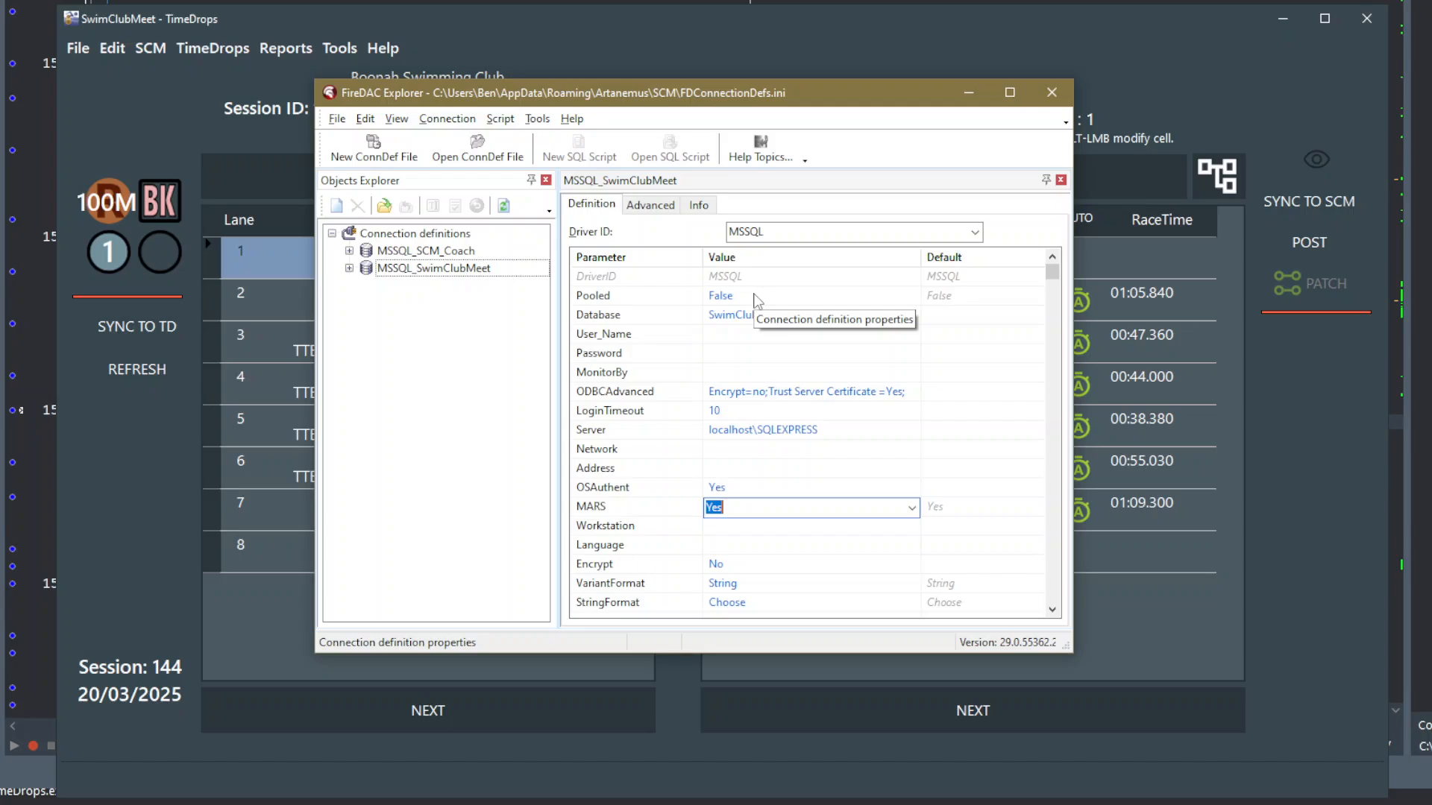
pyautogui.click(1051, 92)
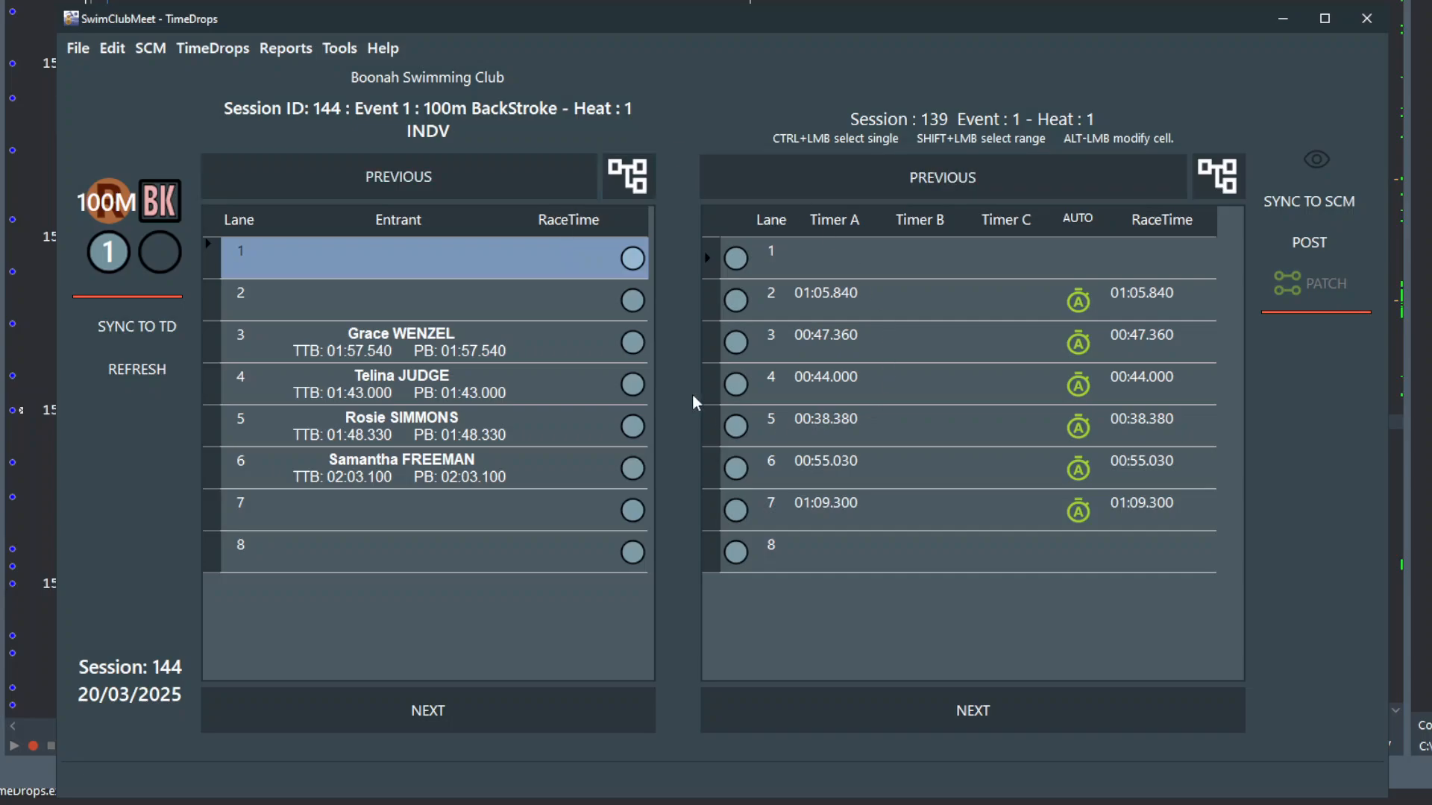